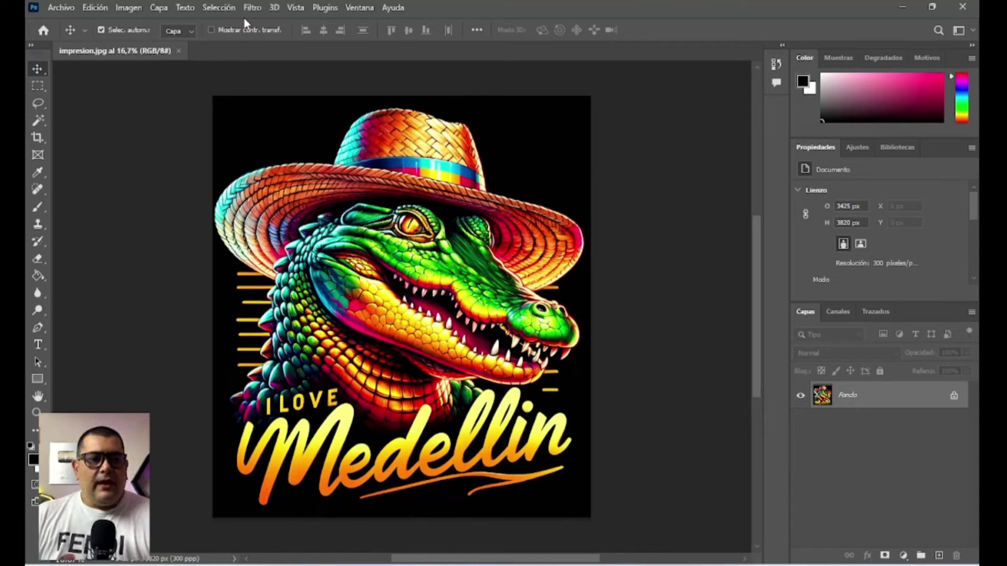
# Step: Check the image size's print width, height and resolution, leaving them unchanged
pyautogui.click(126, 8)
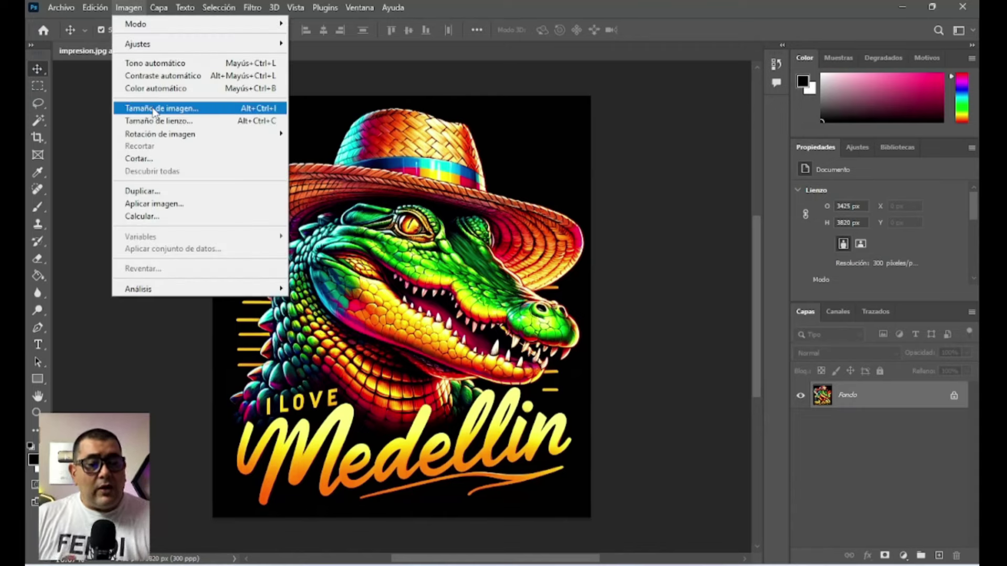
pyautogui.click(155, 110)
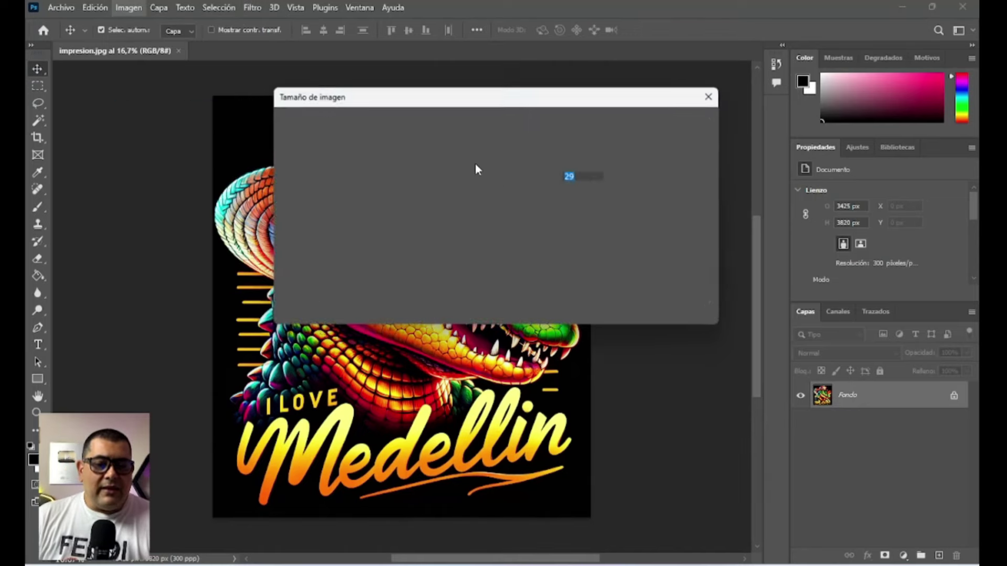
pyautogui.click(589, 175)
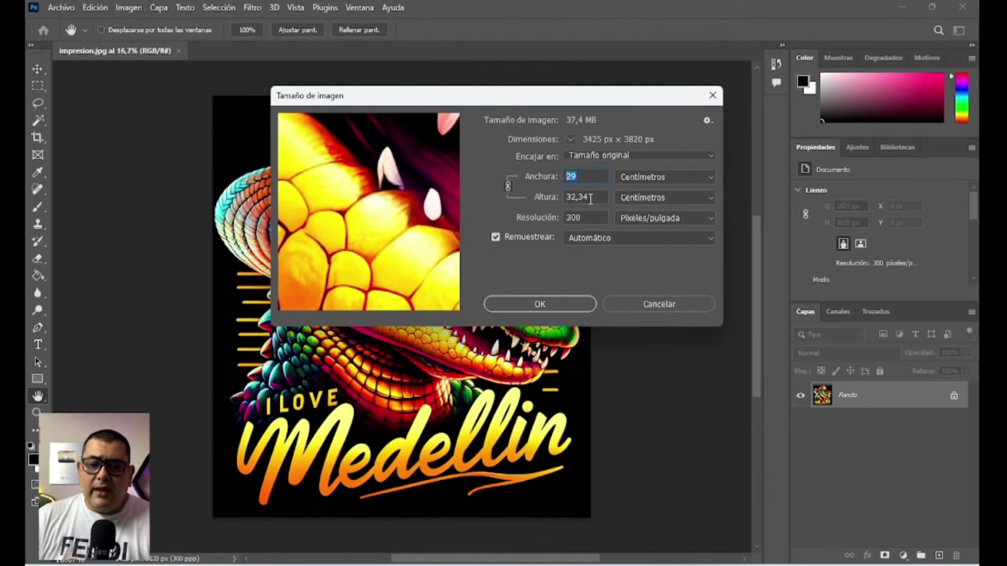
pyautogui.click(589, 197)
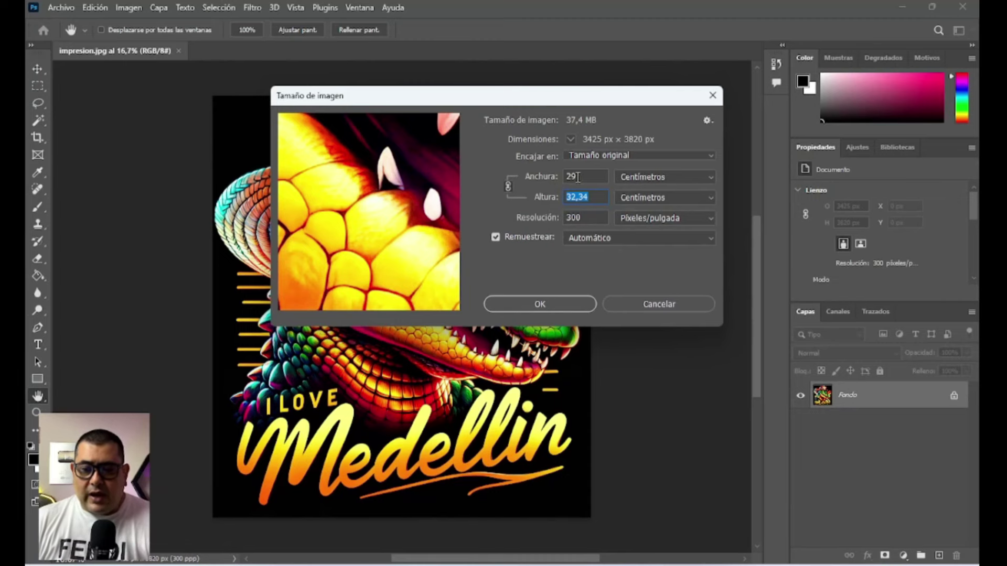
pyautogui.press('Tab')
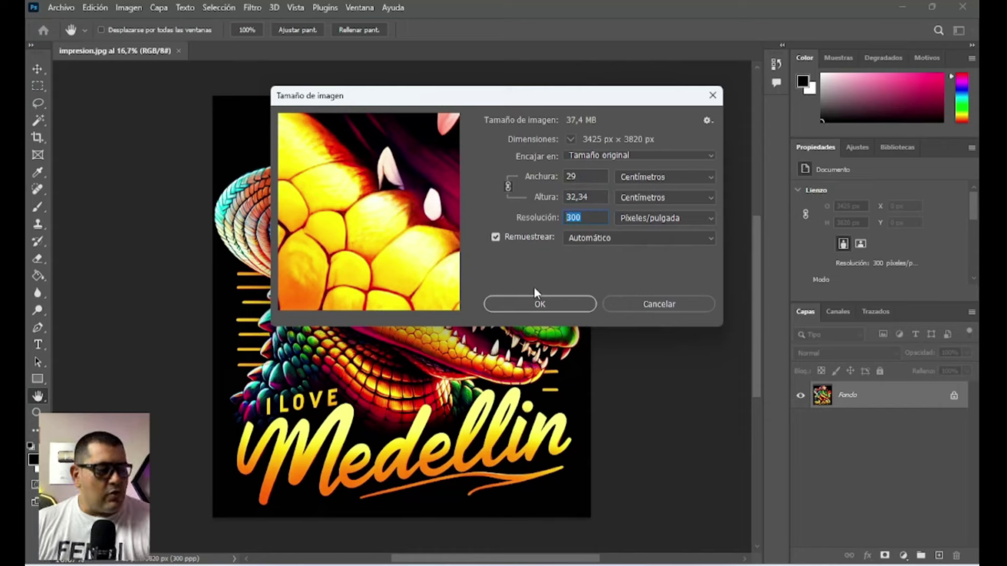
pyautogui.click(951, 467)
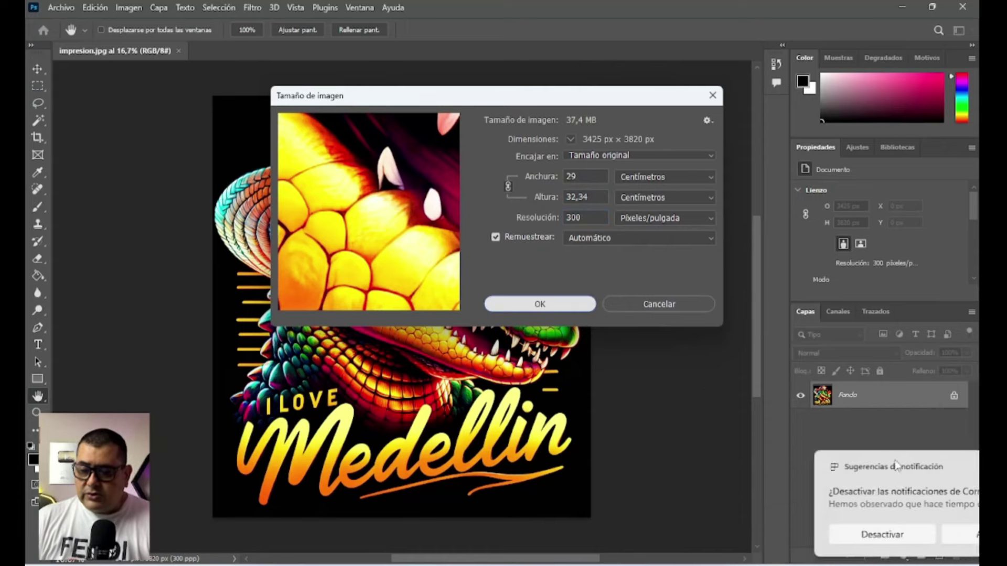
pyautogui.click(532, 307)
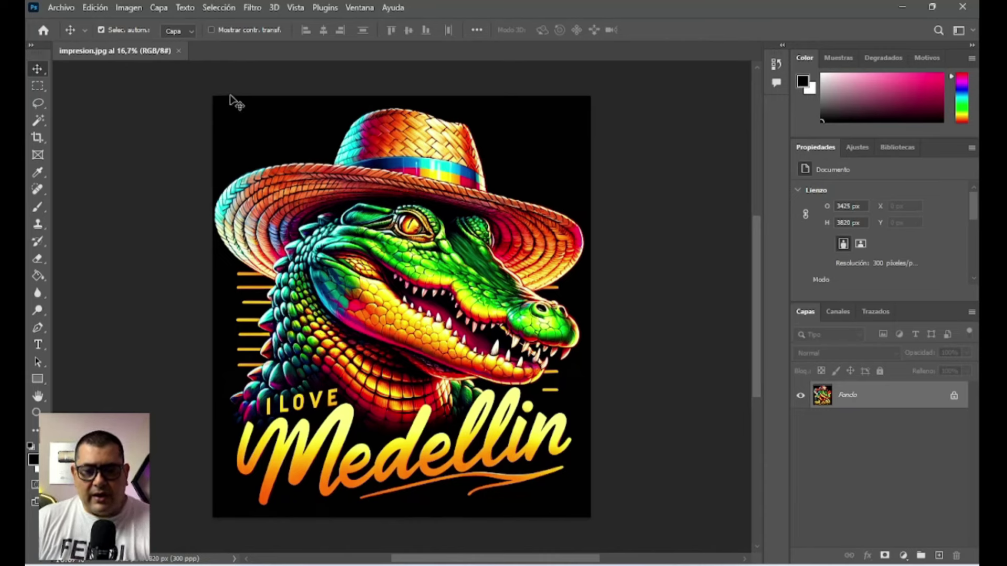
# Step: Unlock the background as Capa 0 and apply Brightness 21, Contrast 1
pyautogui.click(953, 396)
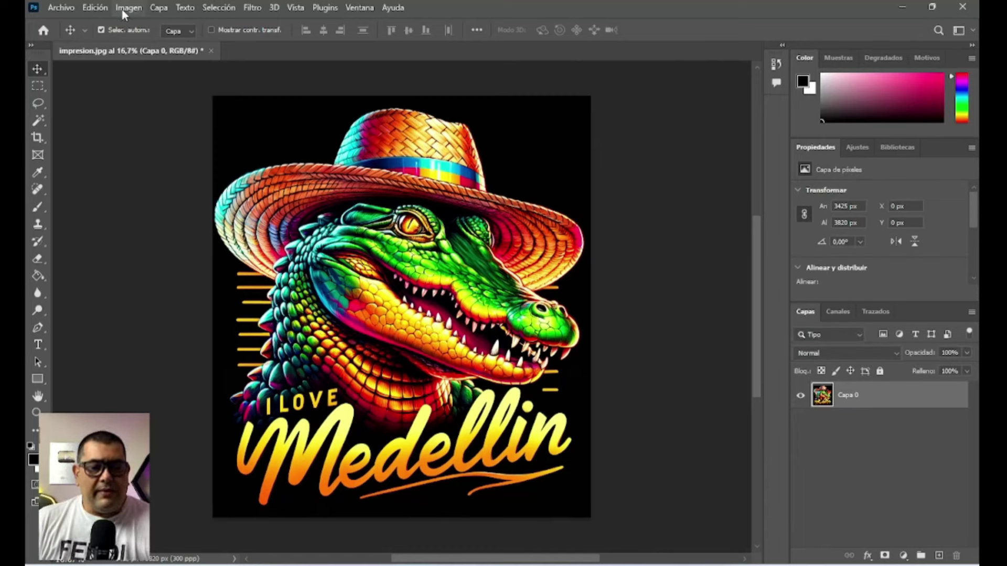
pyautogui.click(125, 8)
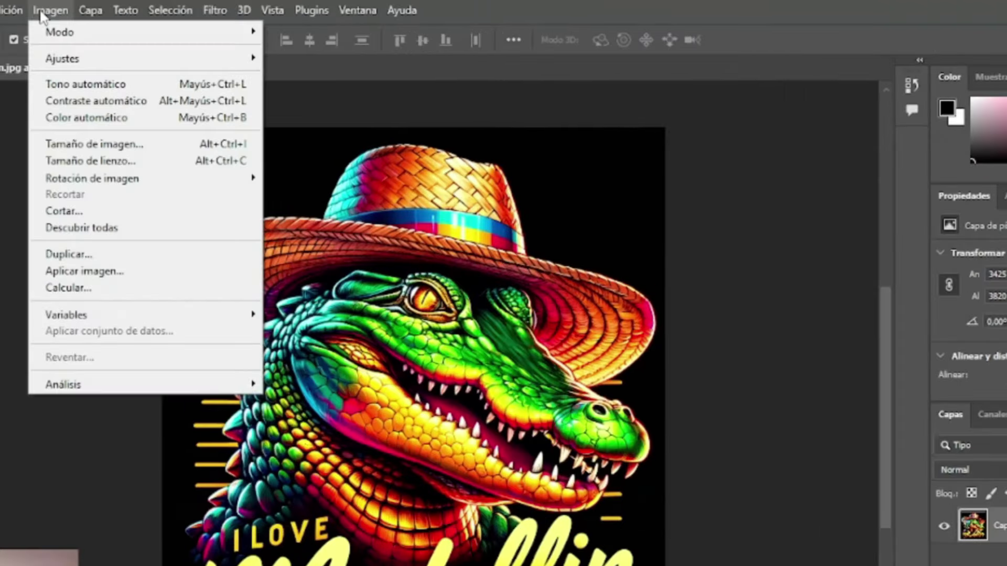
pyautogui.moveTo(63, 58)
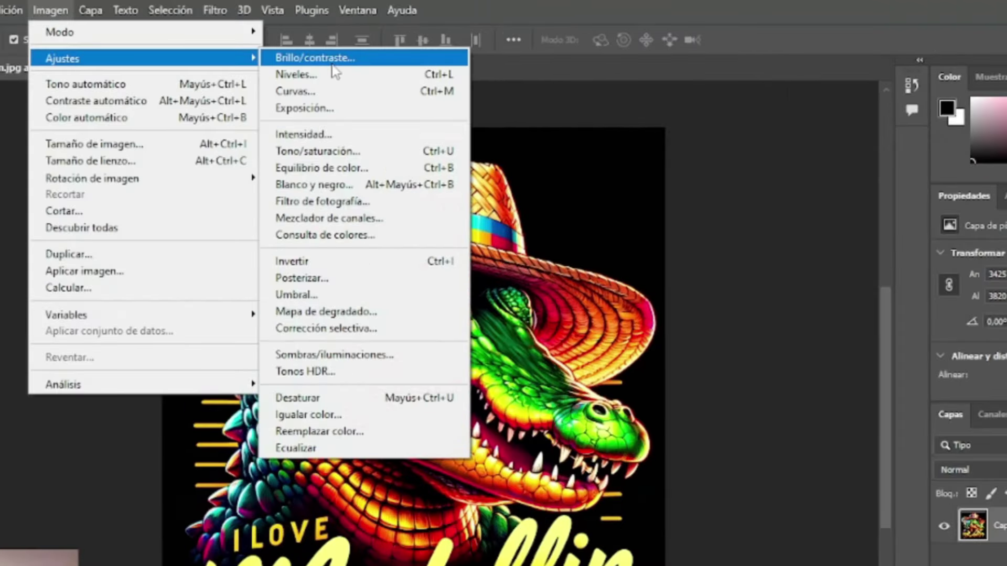
pyautogui.click(330, 57)
pyautogui.moveTo(593, 179); pyautogui.dragTo(835, 137)
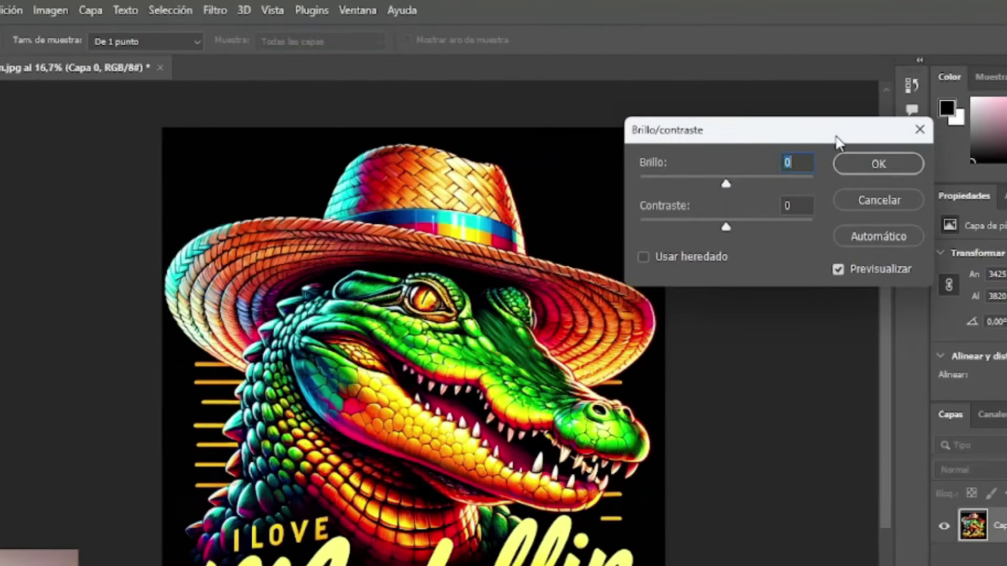
pyautogui.moveTo(725, 185); pyautogui.dragTo(739, 185)
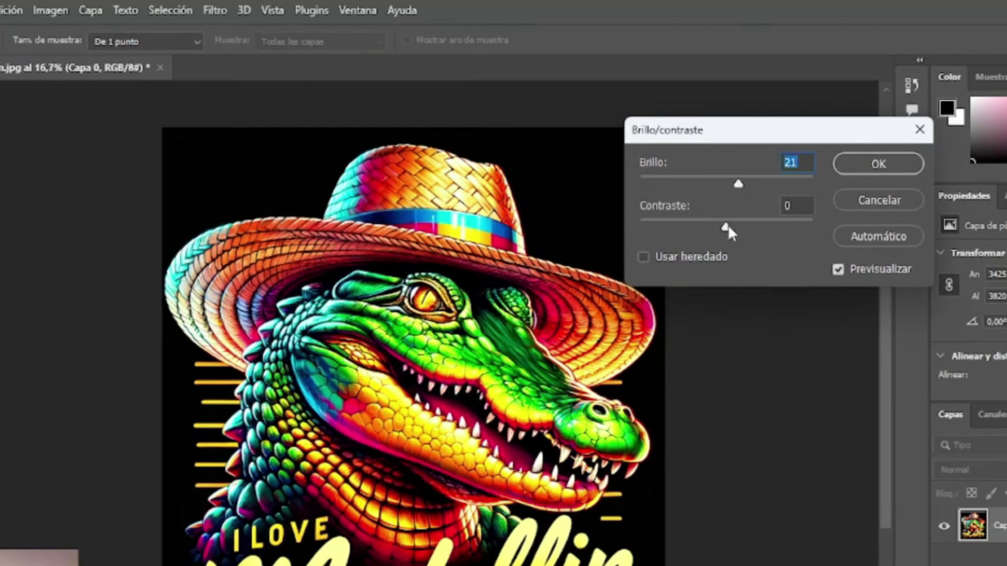
pyautogui.moveTo(727, 226)
pyautogui.mouseDown()
pyautogui.moveTo(663, 227)
pyautogui.moveTo(726, 229)
pyautogui.moveTo(728, 239)
pyautogui.mouseUp()
pyautogui.click(727, 234)
pyautogui.click(864, 166)
# Step: Raise the crocodile design's saturation by +9 with a Hue/Saturation adjustment
pyautogui.click(50, 10)
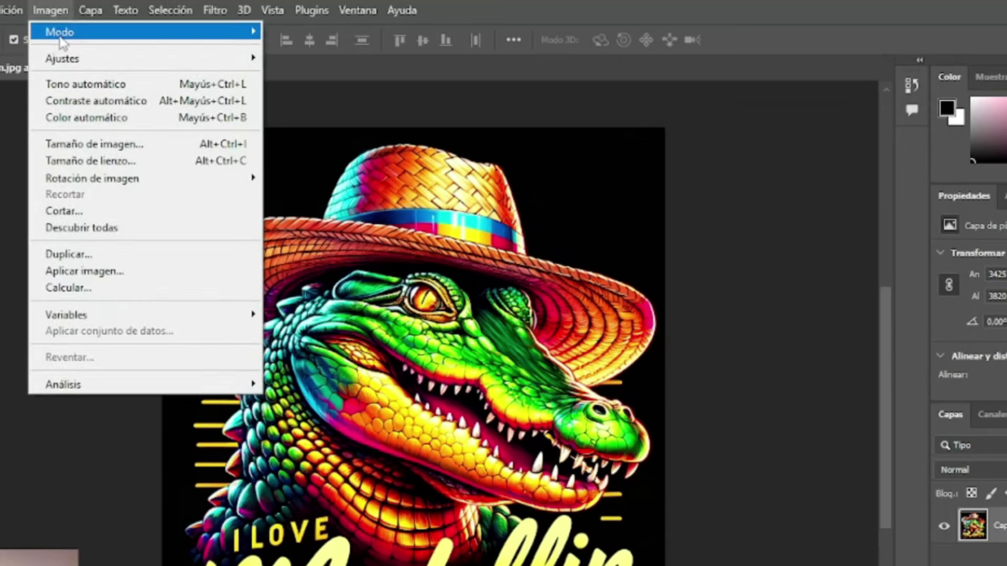
pyautogui.moveTo(71, 58)
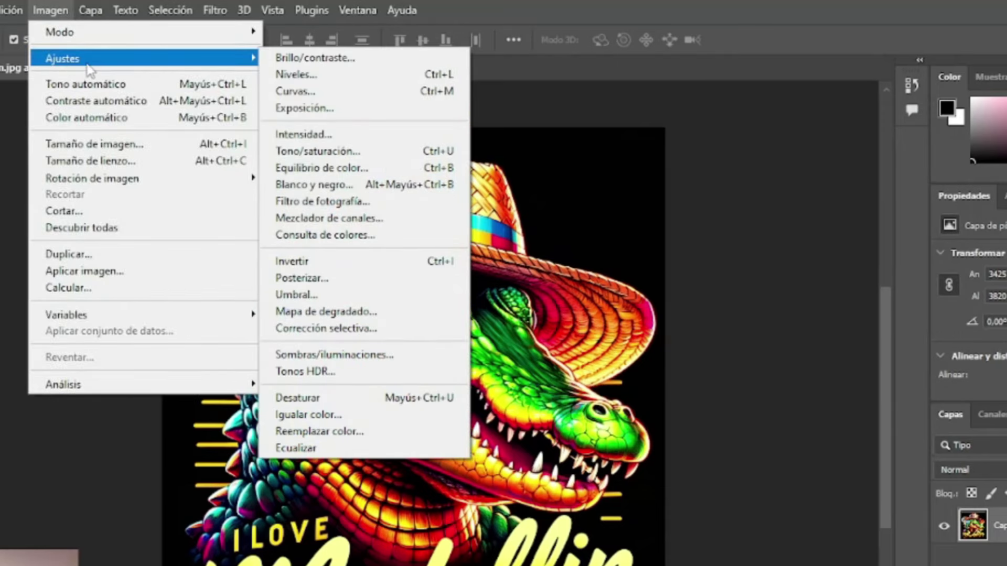
pyautogui.click(304, 157)
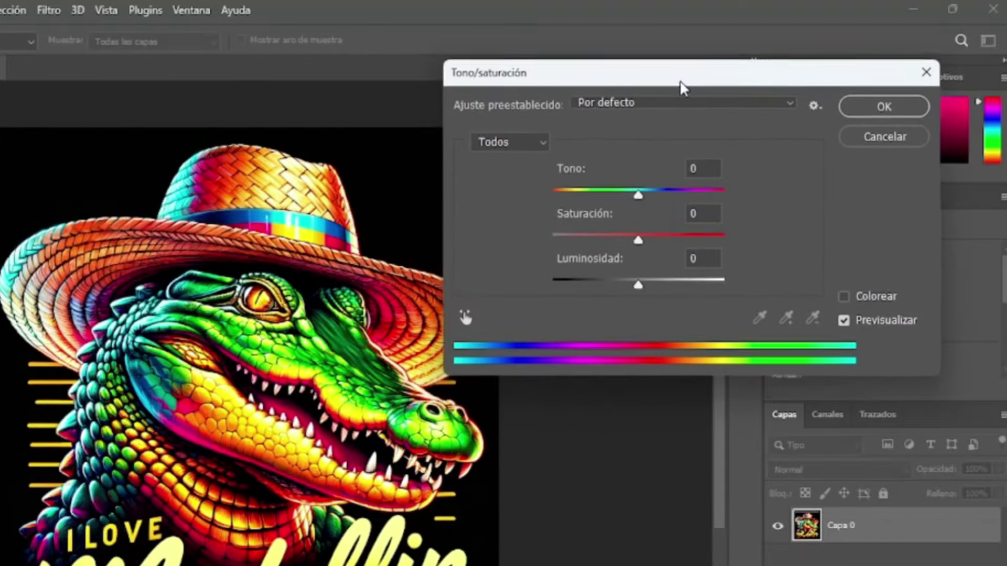
pyautogui.moveTo(680, 82); pyautogui.dragTo(703, 78)
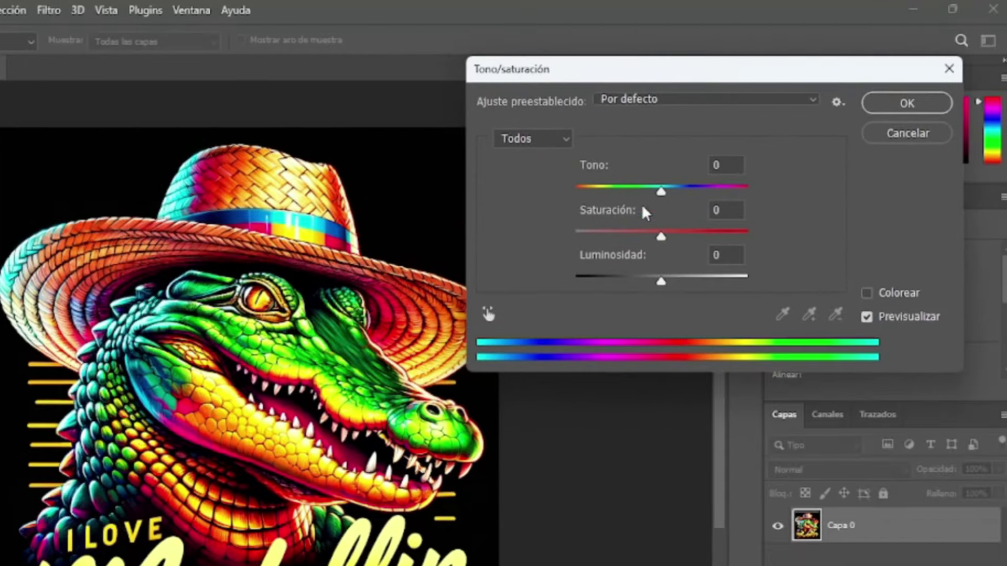
pyautogui.moveTo(662, 234)
pyautogui.mouseDown()
pyautogui.moveTo(747, 243)
pyautogui.moveTo(447, 234)
pyautogui.moveTo(673, 252)
pyautogui.moveTo(688, 245)
pyautogui.moveTo(674, 254)
pyautogui.mouseUp()
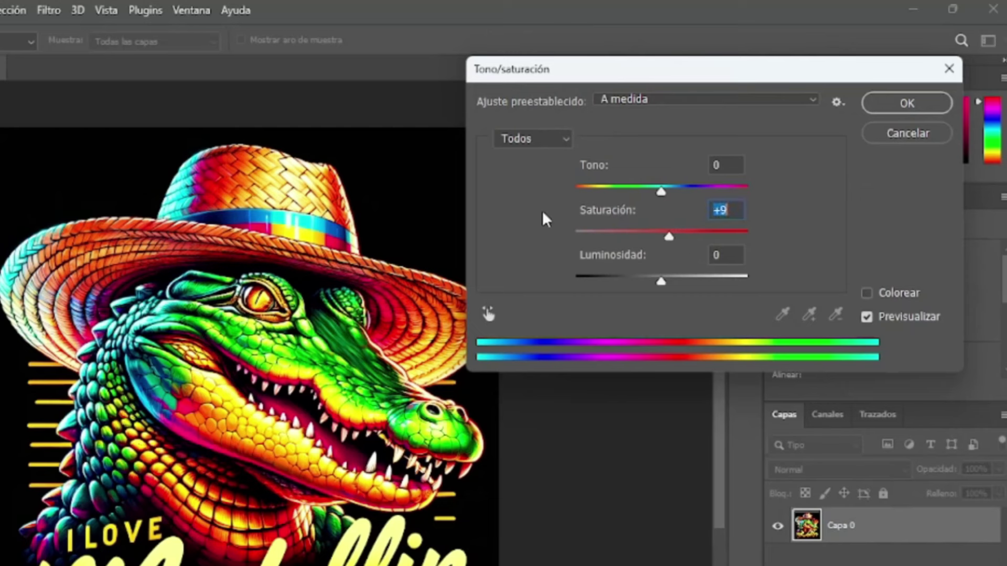
pyautogui.click(887, 103)
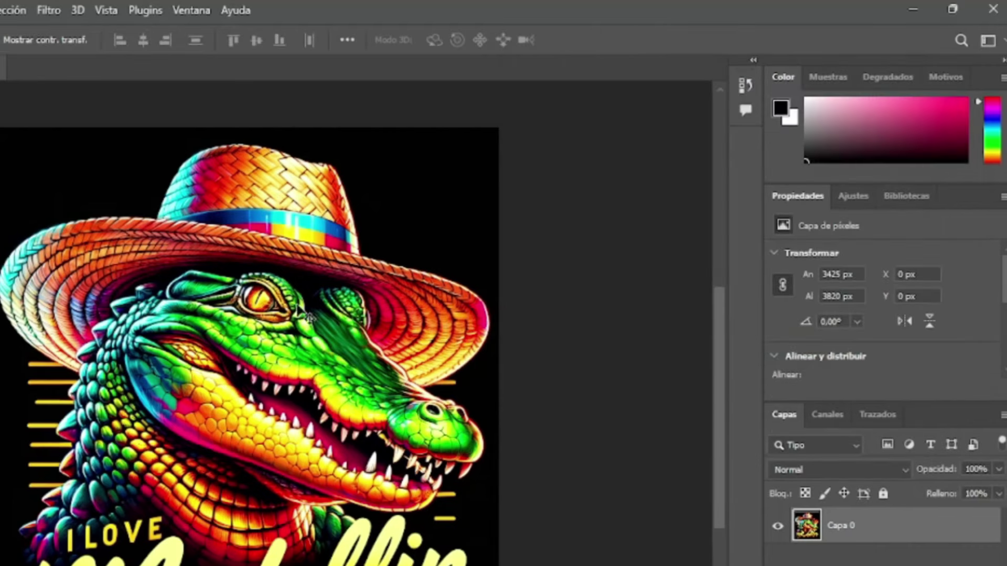
pyautogui.click(71, 8)
pyautogui.moveTo(77, 58)
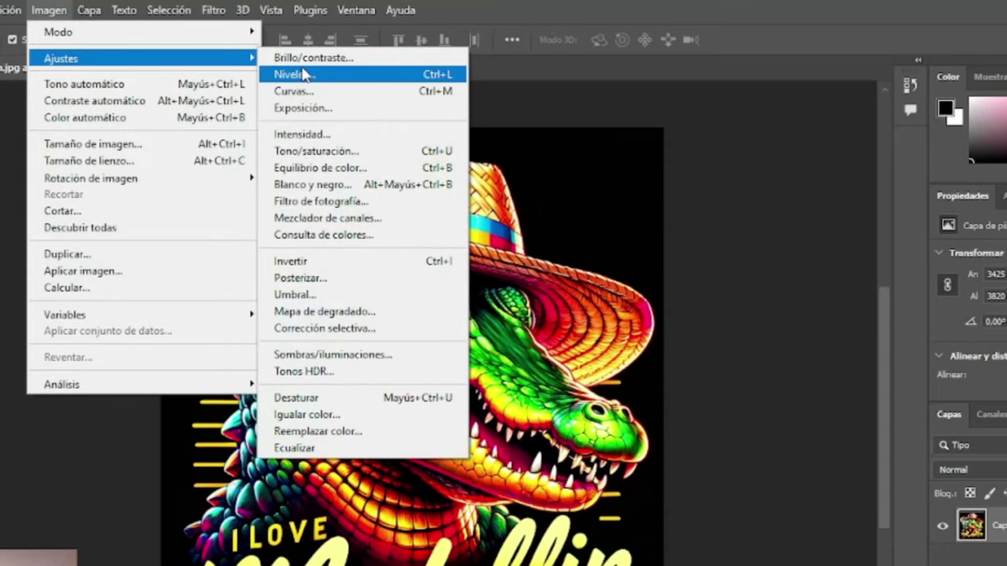
pyautogui.click(303, 74)
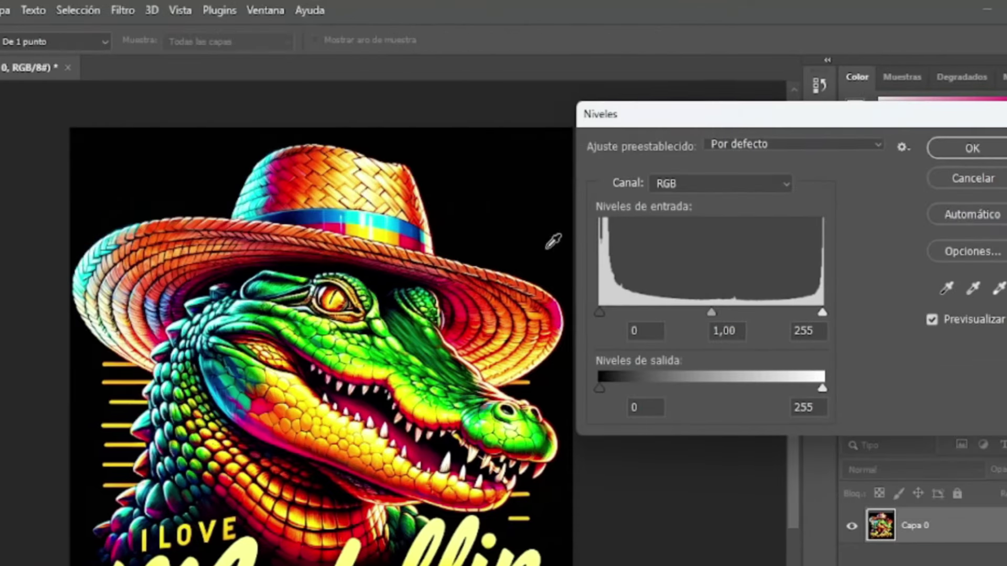
pyautogui.moveTo(599, 314); pyautogui.dragTo(613, 313)
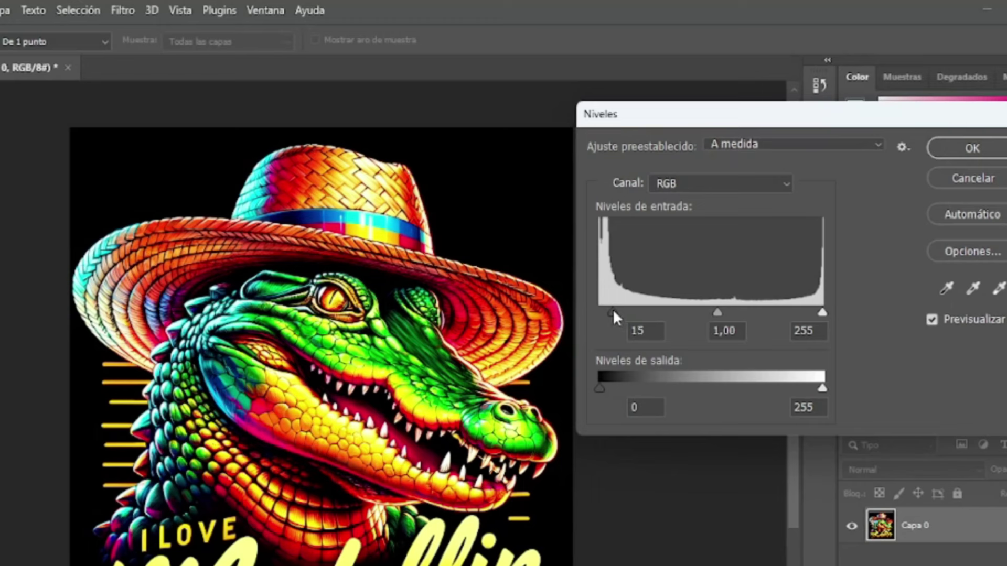
pyautogui.moveTo(611, 312)
pyautogui.mouseDown()
pyautogui.moveTo(583, 312)
pyautogui.moveTo(627, 311)
pyautogui.moveTo(596, 310)
pyautogui.moveTo(611, 313)
pyautogui.mouseUp()
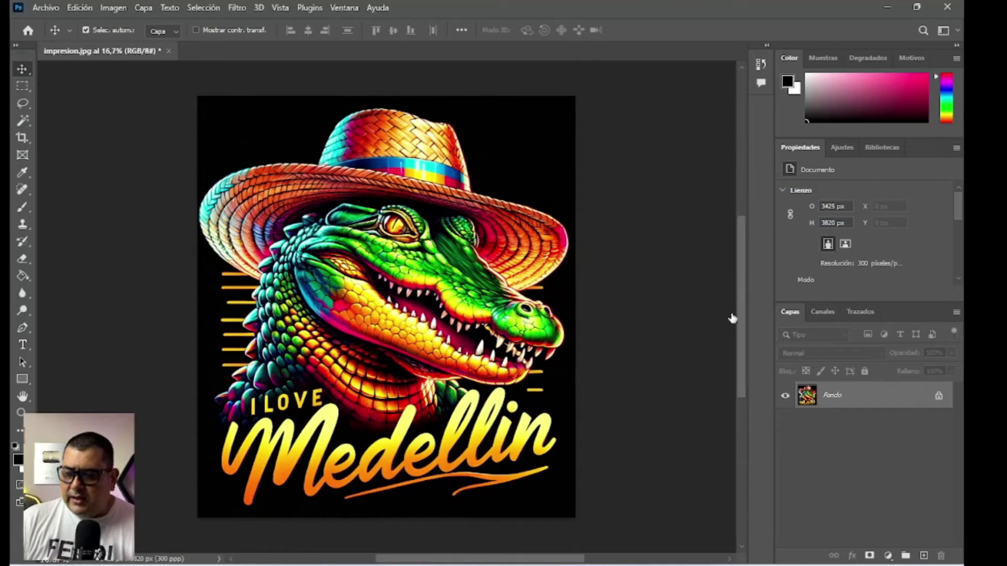
# Step: Unlock the background and duplicate Capa 0 into a copy layer
pyautogui.click(942, 396)
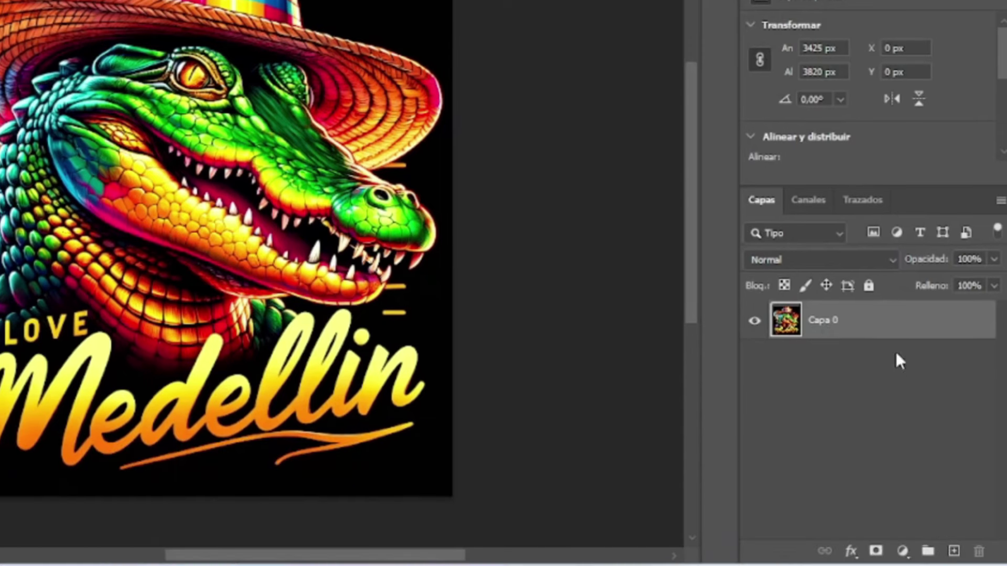
pyautogui.moveTo(834, 452)
pyautogui.mouseDown()
pyautogui.moveTo(930, 489)
pyautogui.moveTo(865, 320)
pyautogui.moveTo(952, 551)
pyautogui.mouseUp()
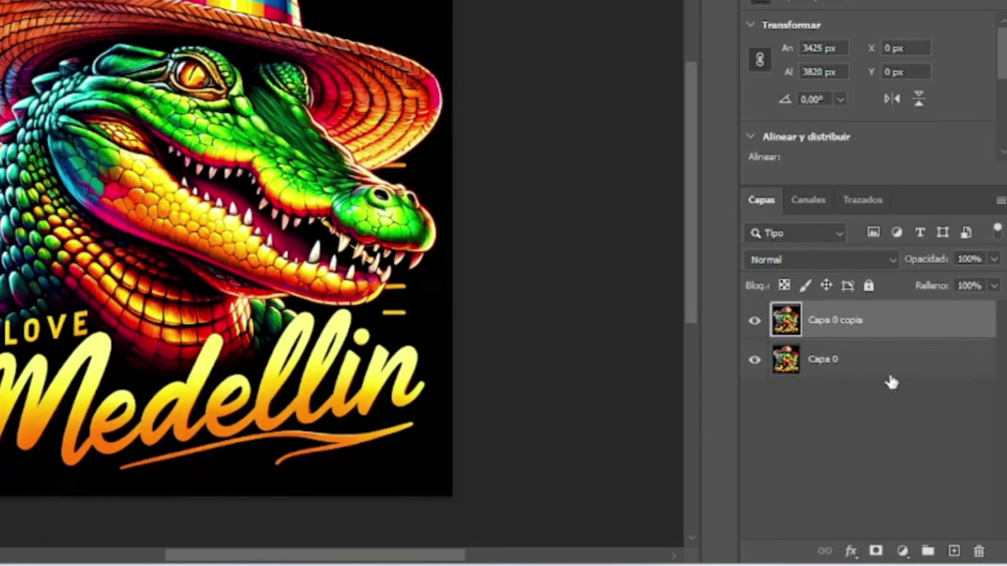
pyautogui.rightClick(867, 363)
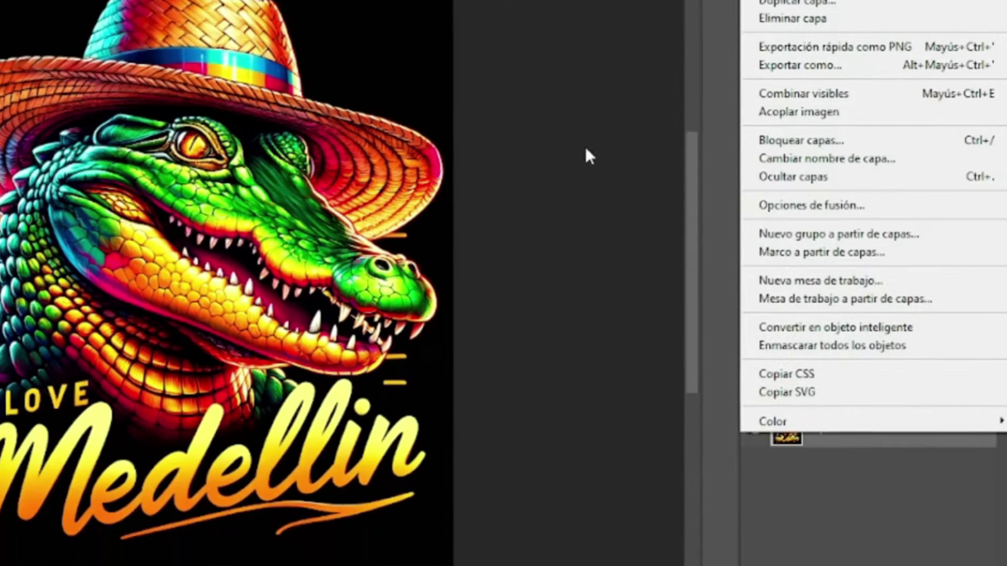
pyautogui.click(964, 428)
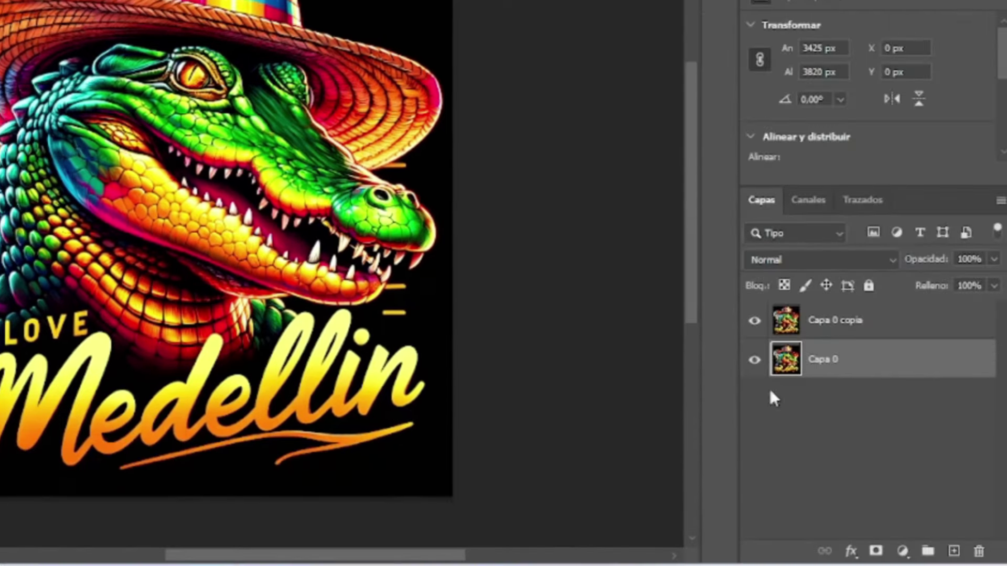
# Step: Rename the layers 'Original' and 'Semitonos', hide Original, and select Semitonos
pyautogui.doubleClick(822, 360)
pyautogui.write('Origina')
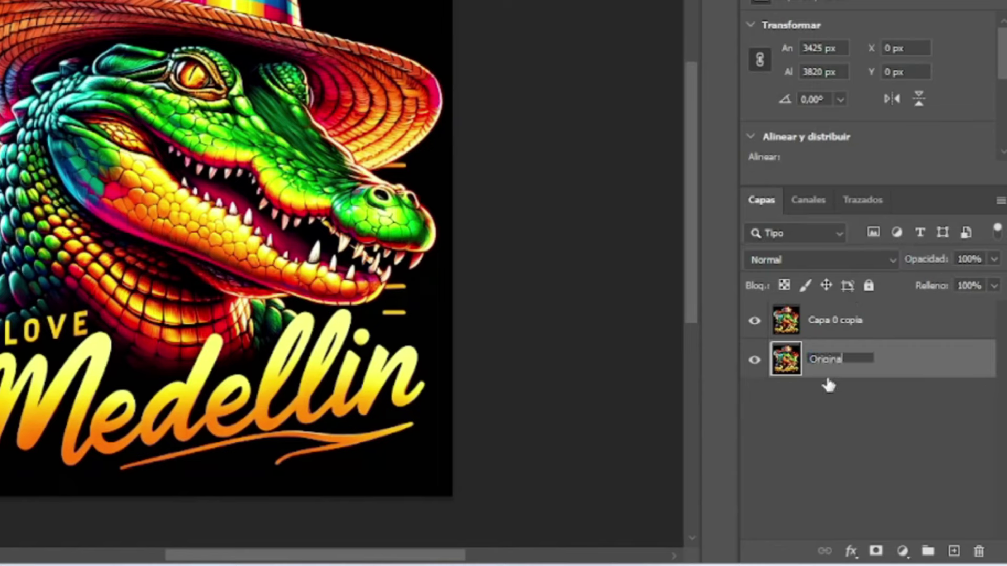
pyautogui.write('l')
pyautogui.click(841, 394)
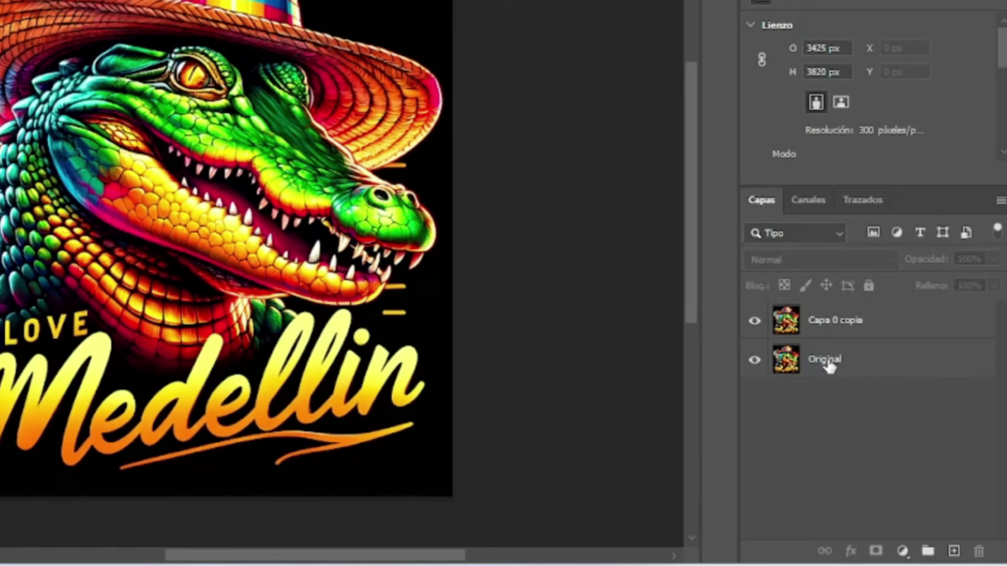
pyautogui.click(895, 336)
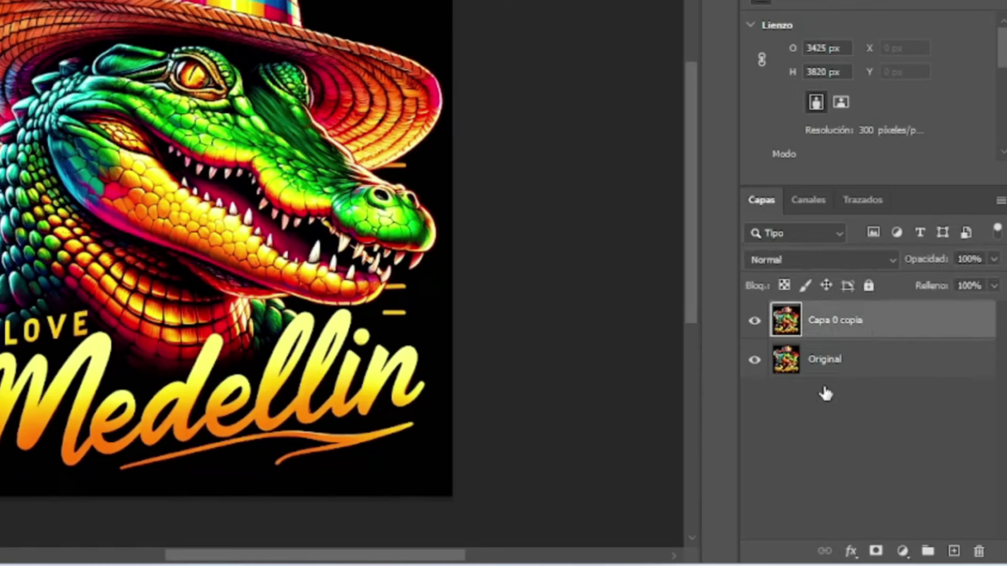
pyautogui.doubleClick(849, 321)
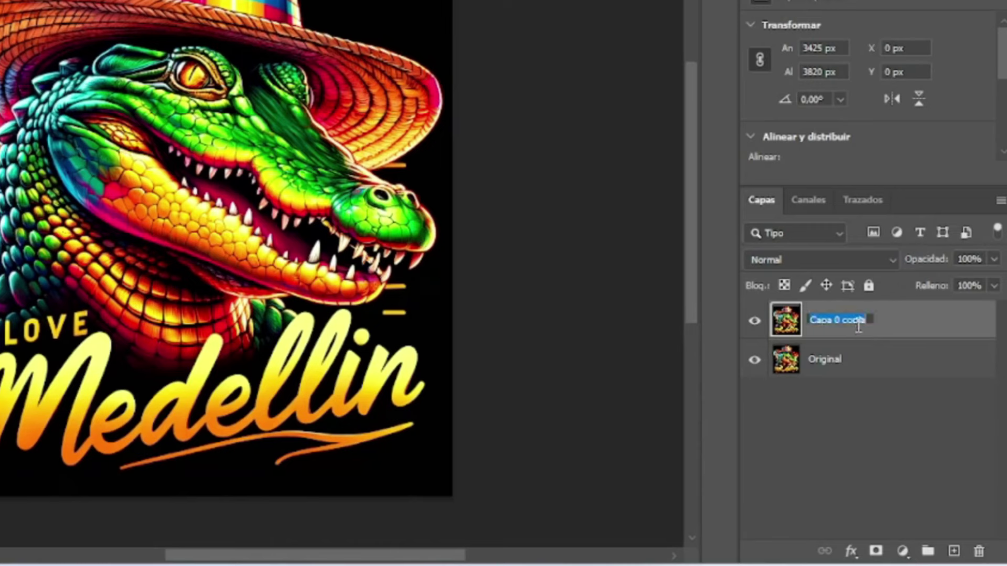
pyautogui.write('Semitonos')
pyautogui.click(915, 447)
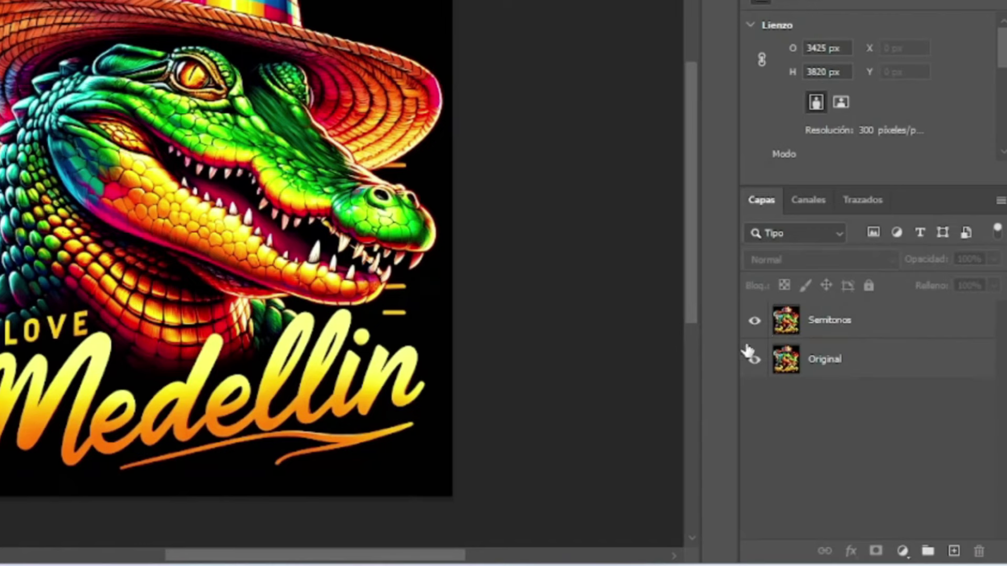
pyautogui.click(753, 362)
pyautogui.click(855, 331)
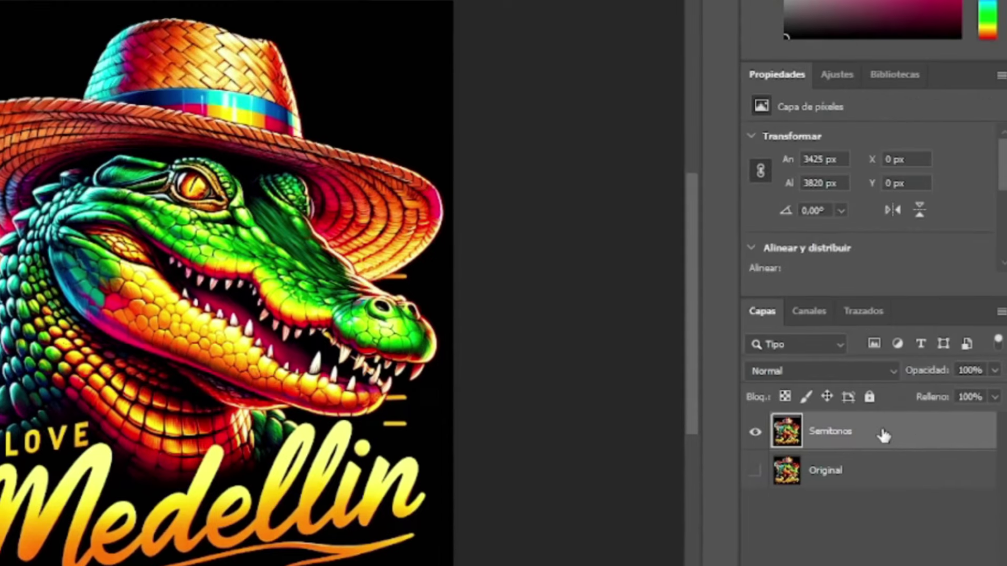
# Step: Duplicate the Semitonos layer into a new untitled document and compare with impresion.jpg
pyautogui.rightClick(892, 338)
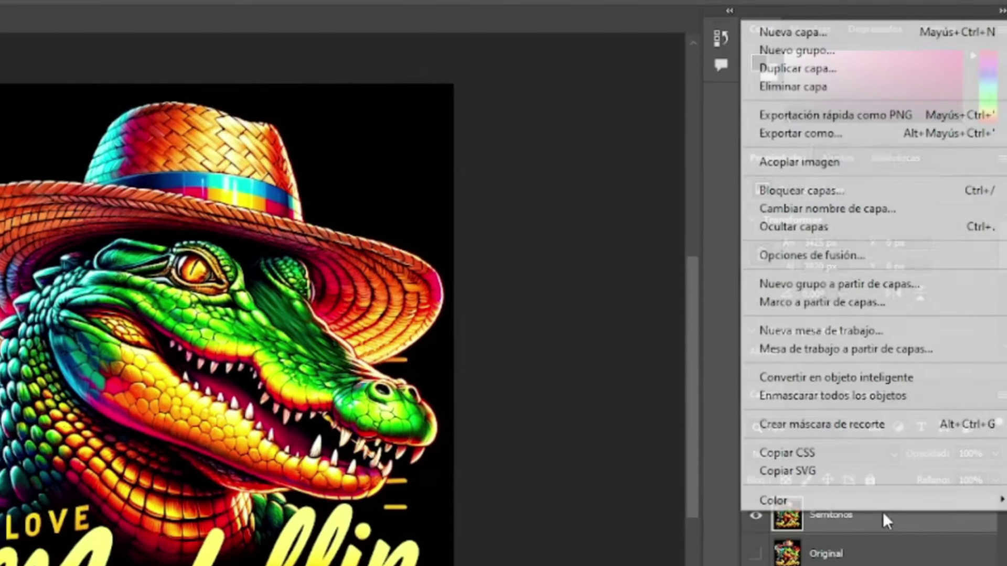
pyautogui.click(798, 68)
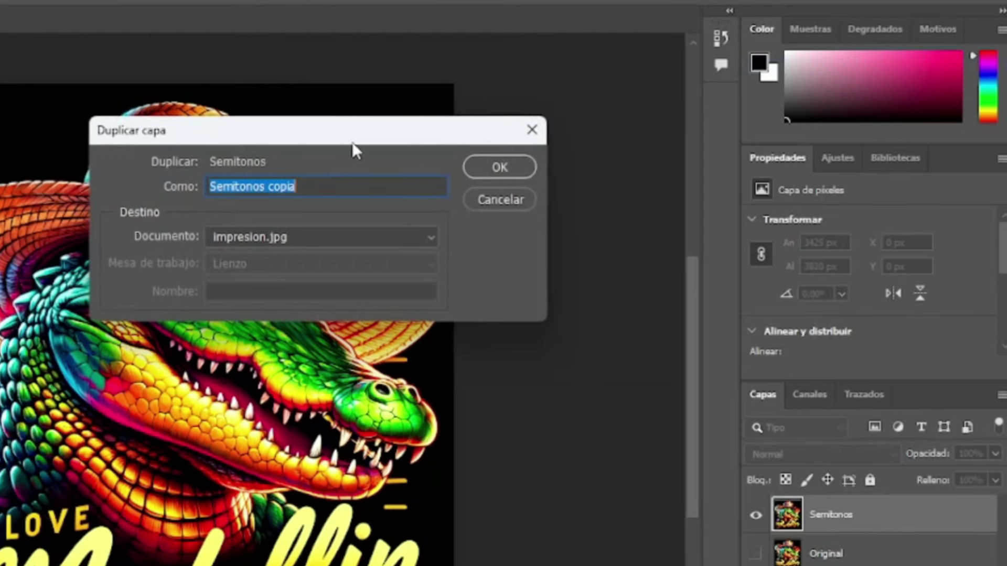
pyautogui.moveTo(351, 139); pyautogui.dragTo(190, 134)
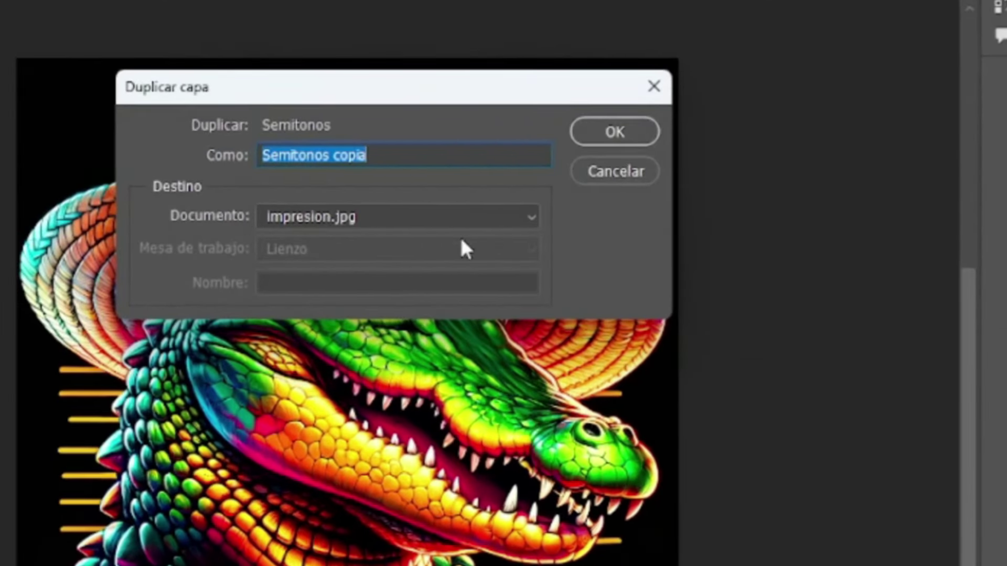
pyautogui.click(522, 222)
pyautogui.click(302, 256)
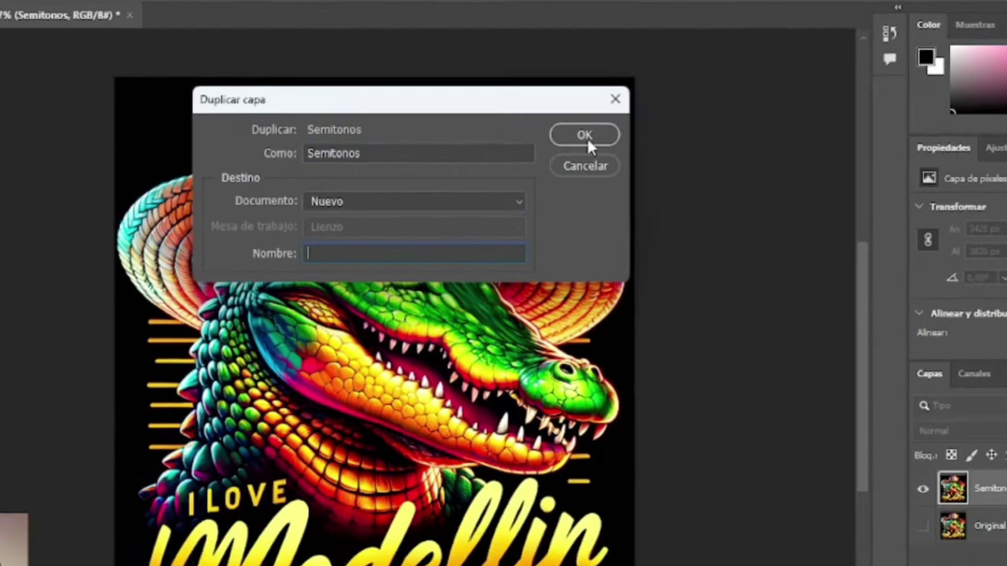
pyautogui.click(618, 136)
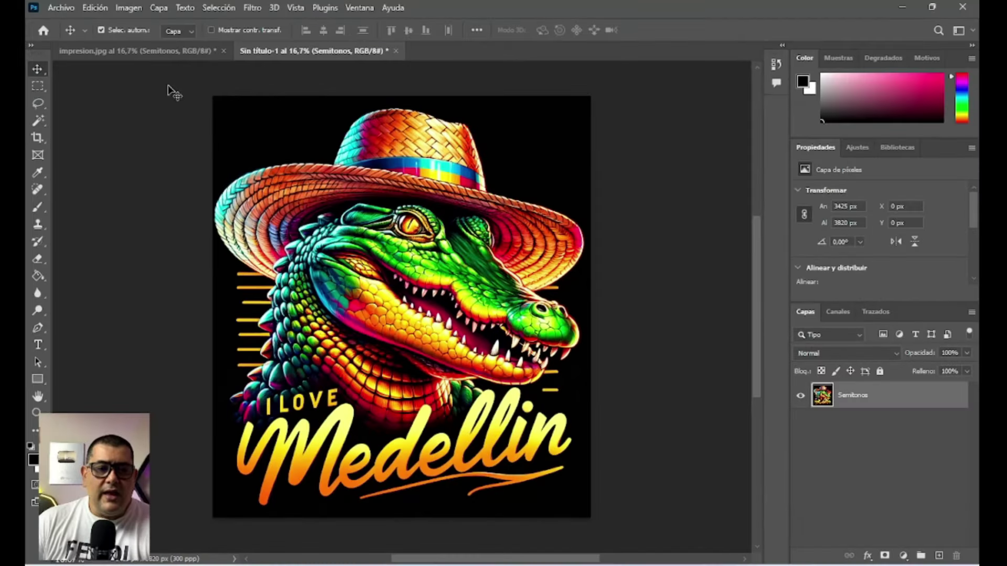
pyautogui.click(142, 59)
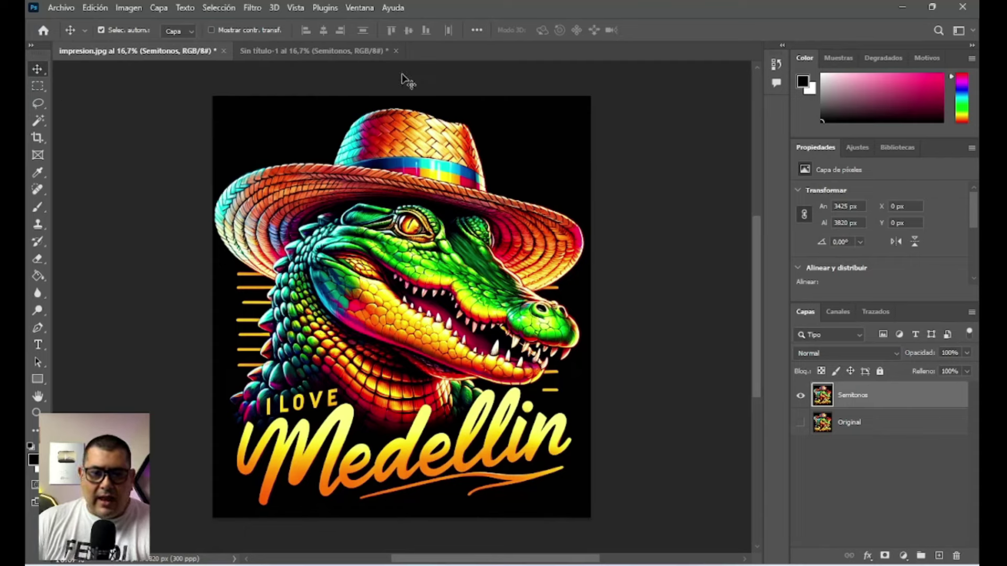
pyautogui.click(336, 56)
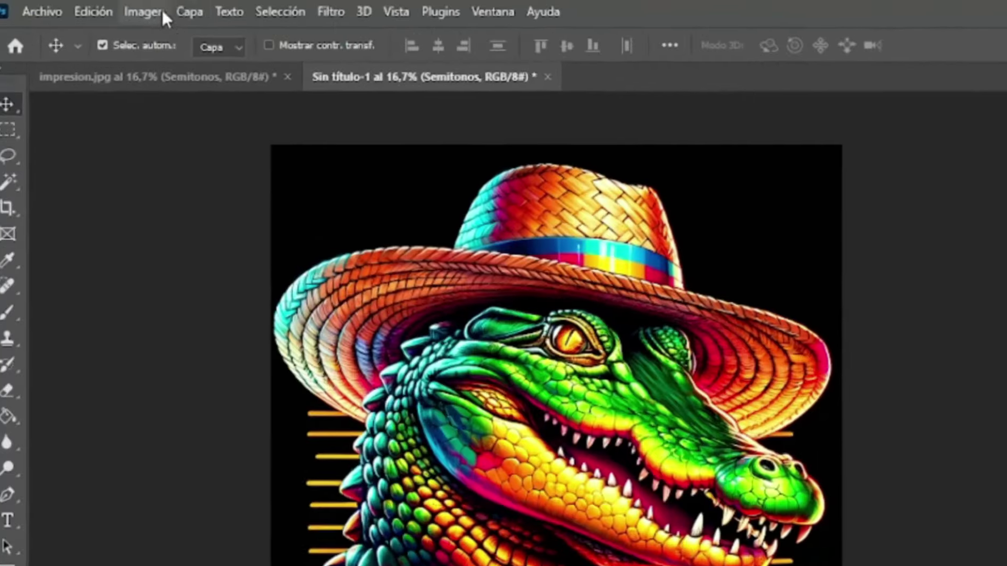
# Step: Convert the new document to Grayscale mode, discarding the colour information
pyautogui.click(161, 10)
pyautogui.moveTo(161, 40)
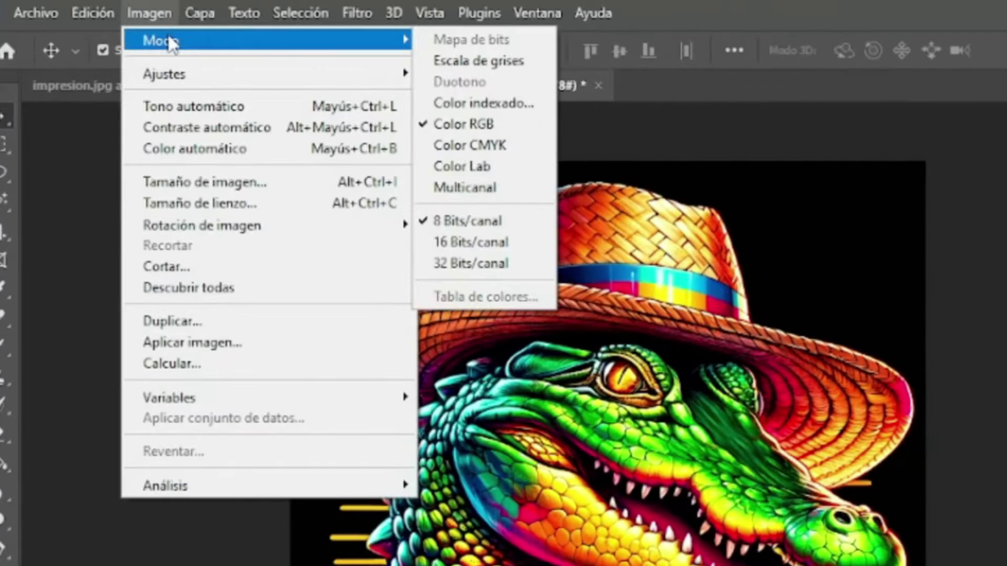
pyautogui.click(477, 61)
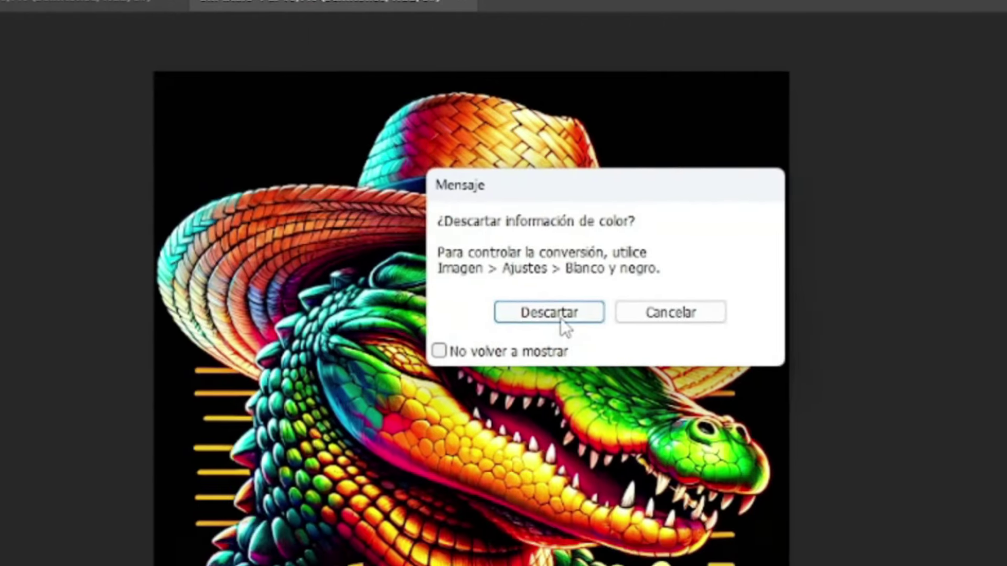
pyautogui.click(561, 318)
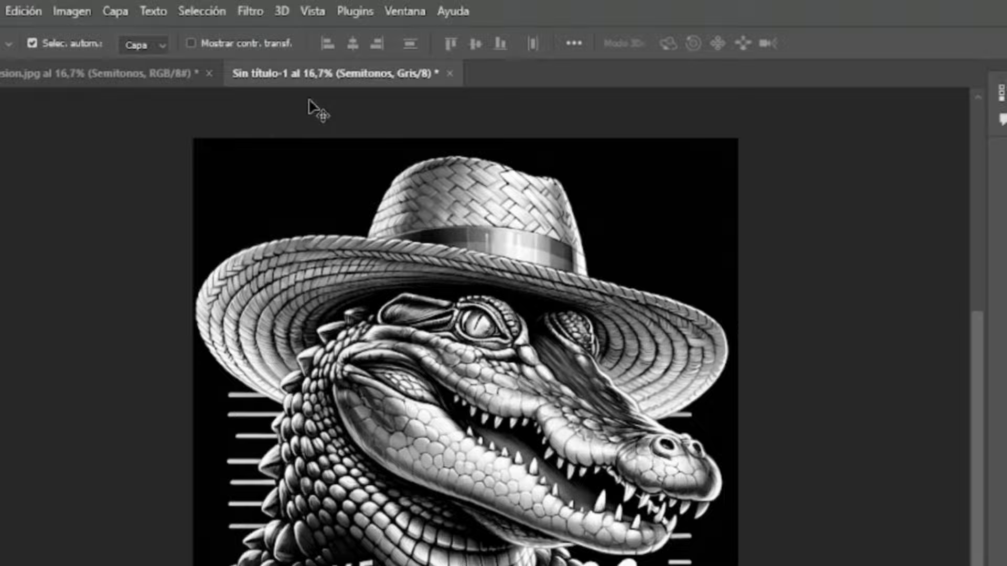
# Step: Open Levels and pull the white input level down to about 37
pyautogui.click(72, 11)
pyautogui.moveTo(69, 69)
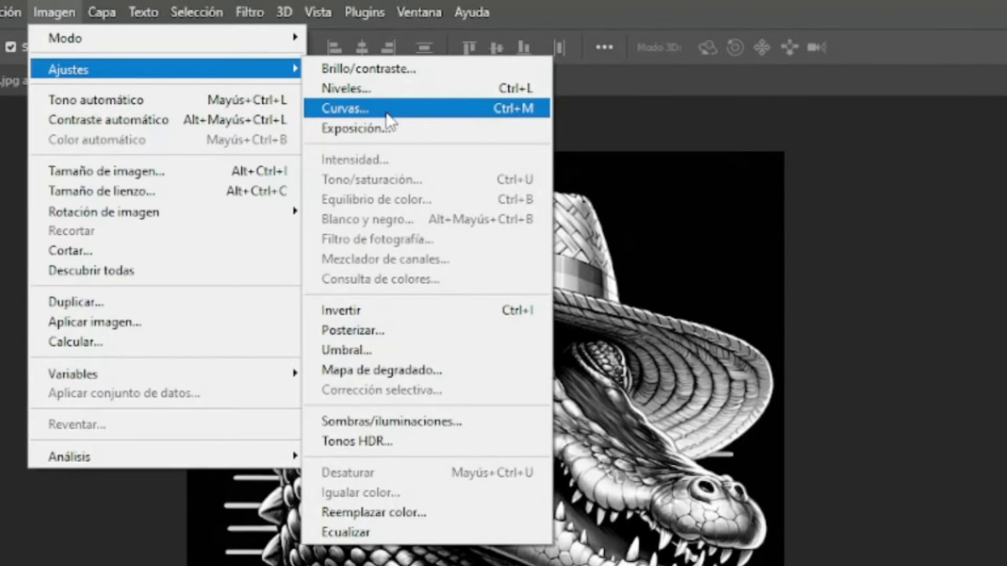
pyautogui.click(384, 91)
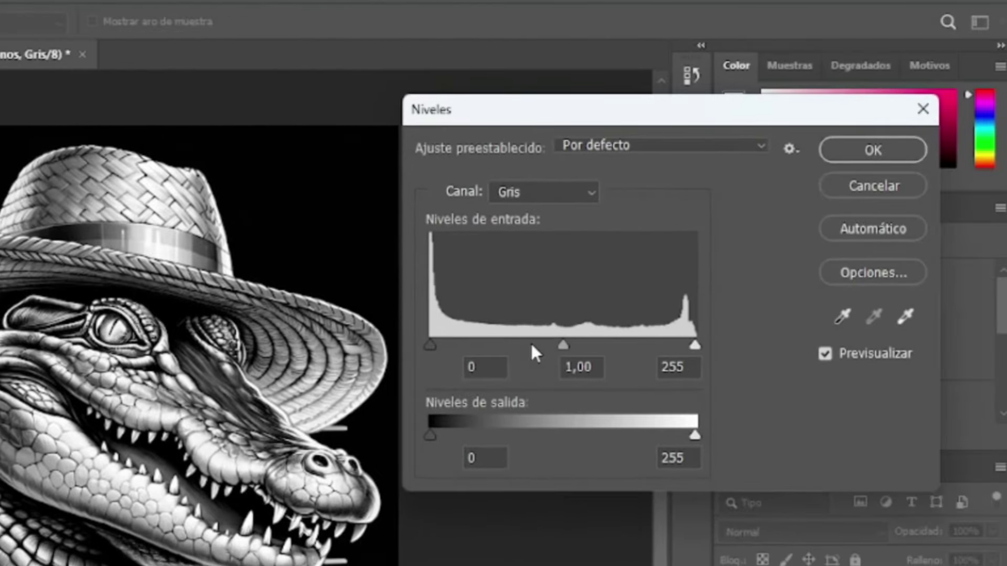
pyautogui.moveTo(696, 350); pyautogui.dragTo(471, 349)
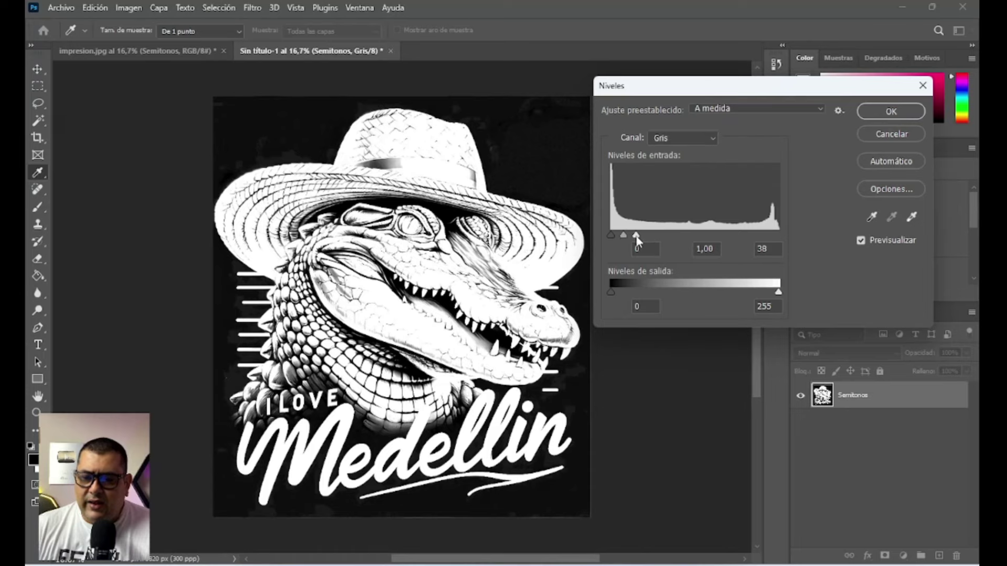
pyautogui.moveTo(638, 241); pyautogui.dragTo(633, 236)
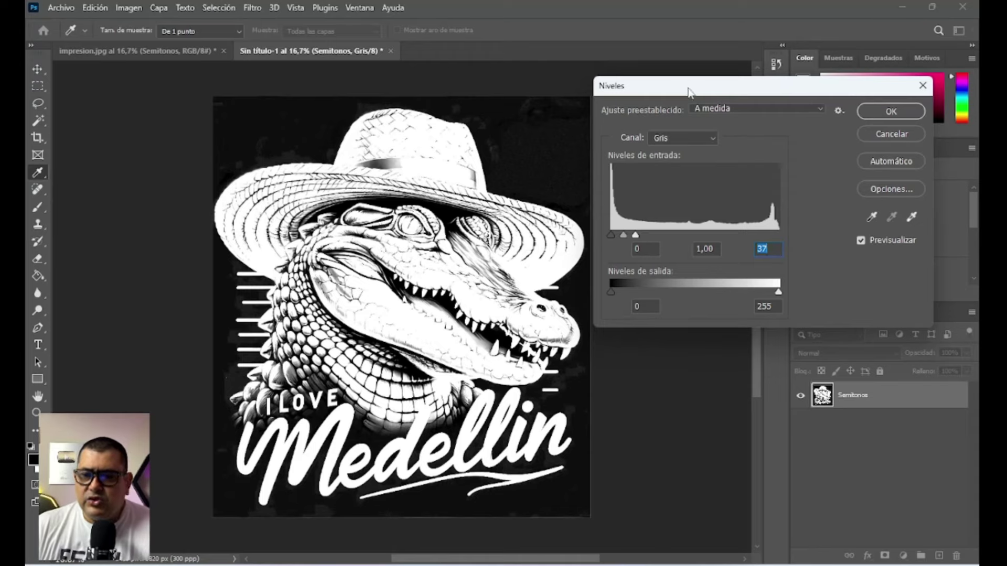
pyautogui.moveTo(690, 91); pyautogui.dragTo(745, 88)
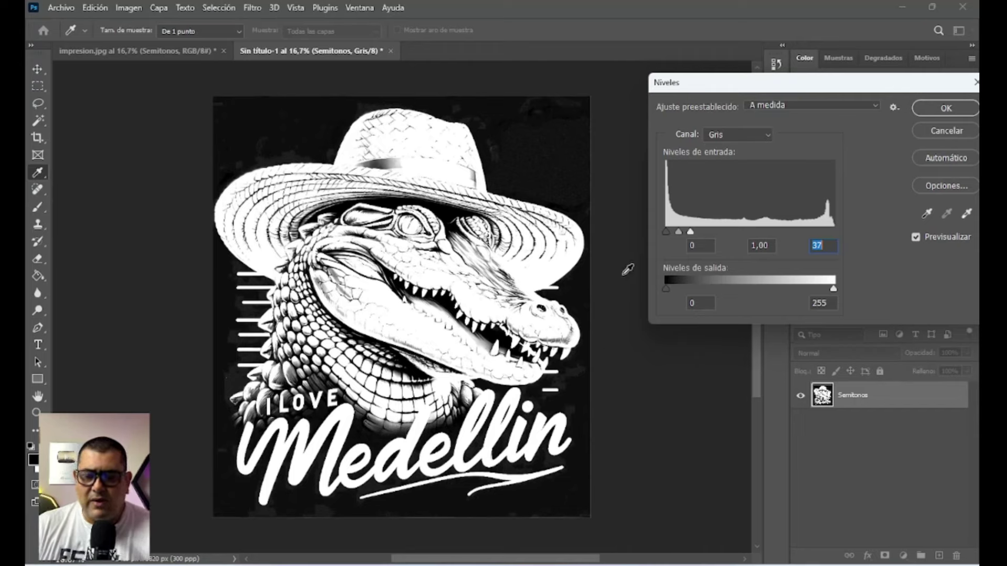
pyautogui.moveTo(715, 90); pyautogui.dragTo(603, 90)
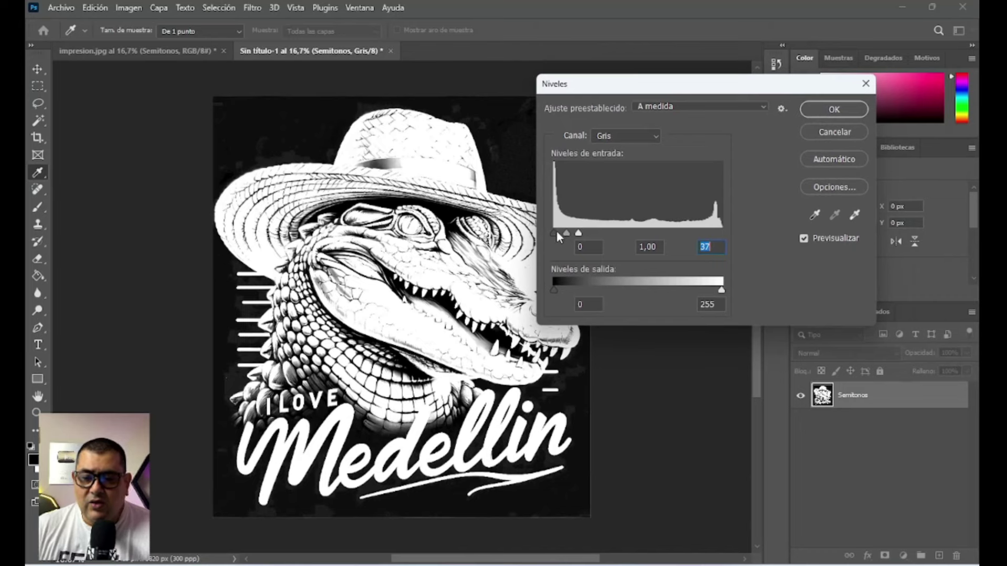
# Step: Finish Levels at input values 4, 1.00 and 39 and apply it
pyautogui.moveTo(555, 234); pyautogui.dragTo(556, 234)
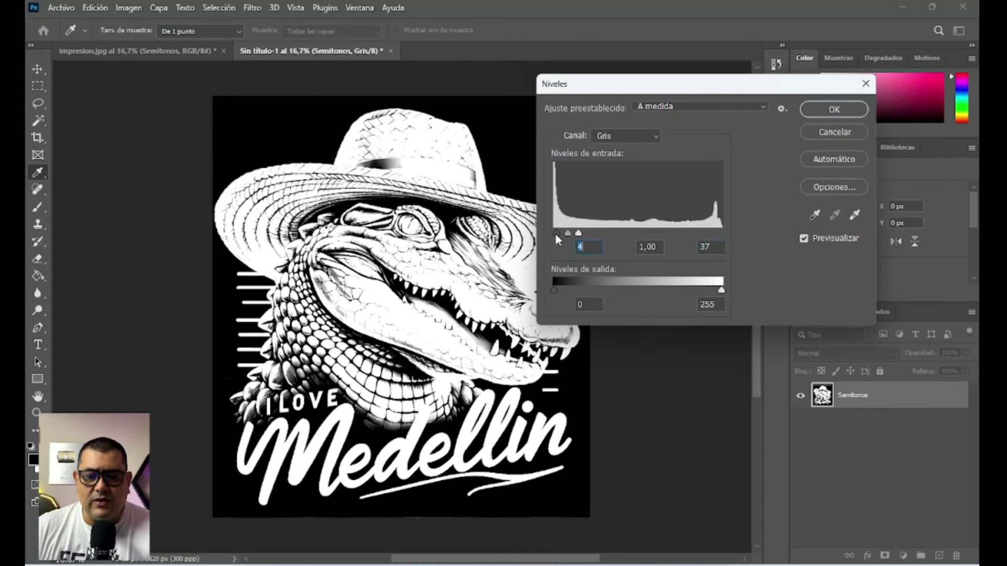
pyautogui.moveTo(634, 84); pyautogui.dragTo(737, 64)
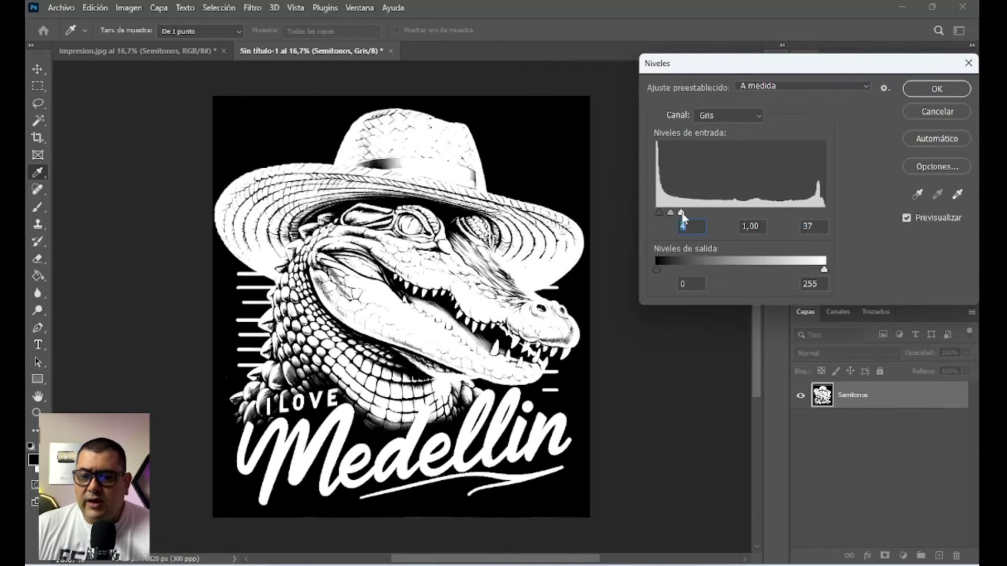
pyautogui.moveTo(682, 214); pyautogui.dragTo(677, 216)
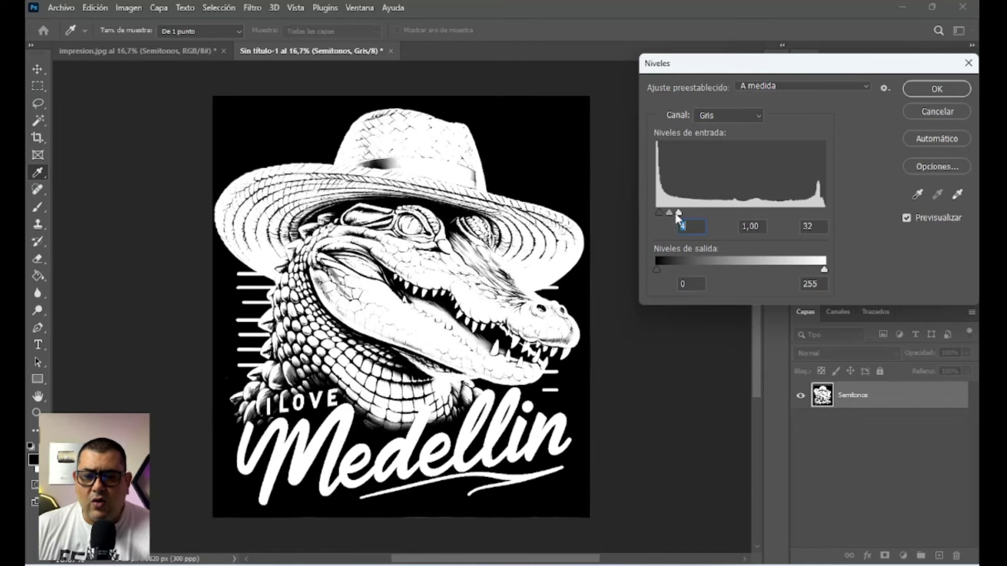
pyautogui.moveTo(677, 217); pyautogui.dragTo(682, 214)
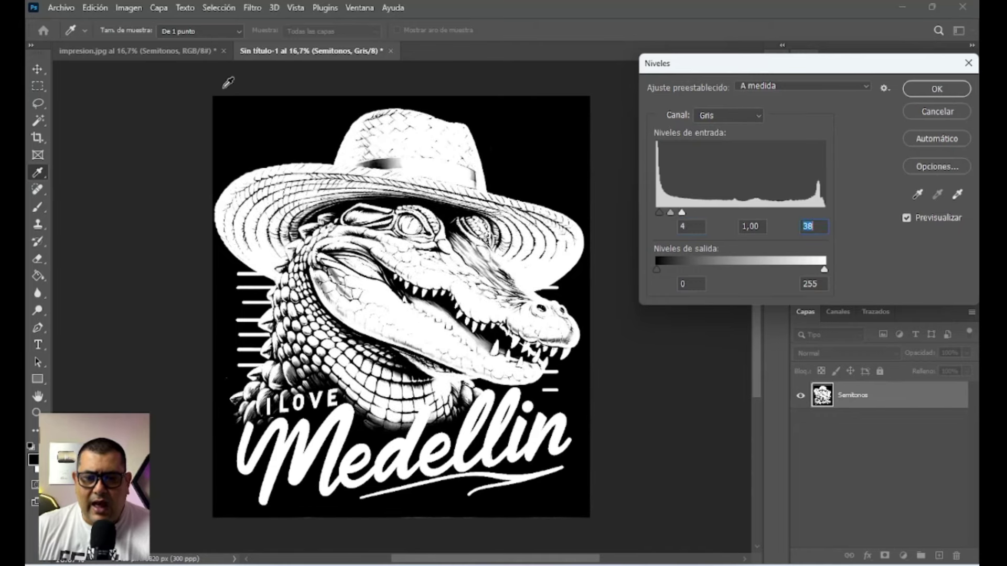
pyautogui.click(682, 213)
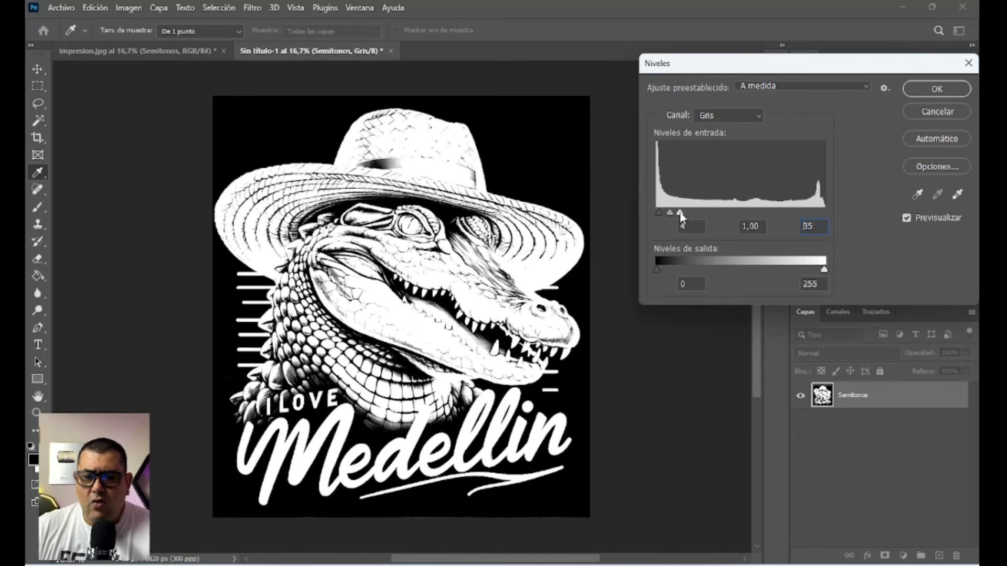
pyautogui.moveTo(682, 214); pyautogui.dragTo(683, 214)
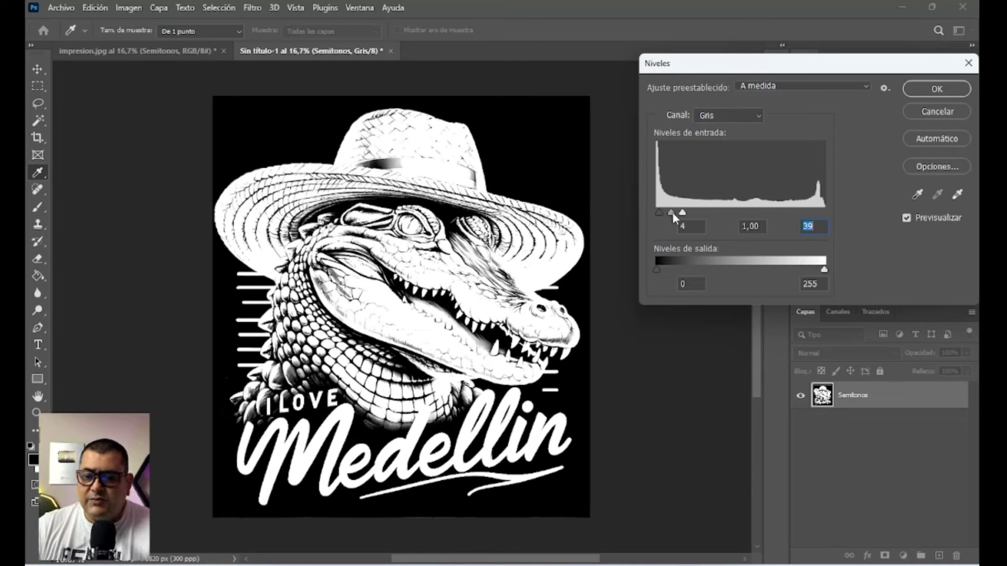
pyautogui.moveTo(672, 212); pyautogui.dragTo(668, 213)
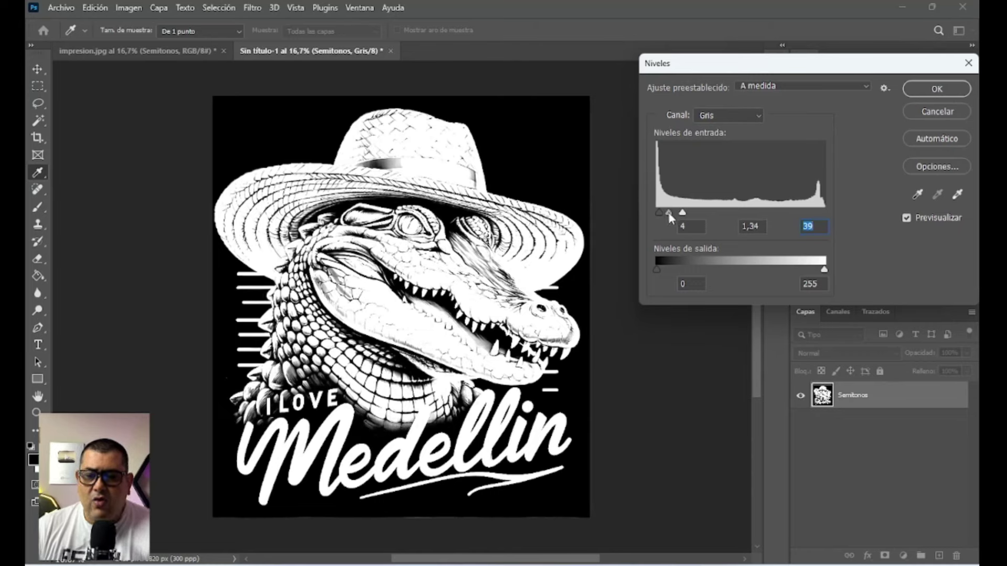
pyautogui.moveTo(669, 214); pyautogui.dragTo(671, 217)
pyautogui.hotkey('shift', 'Tab')
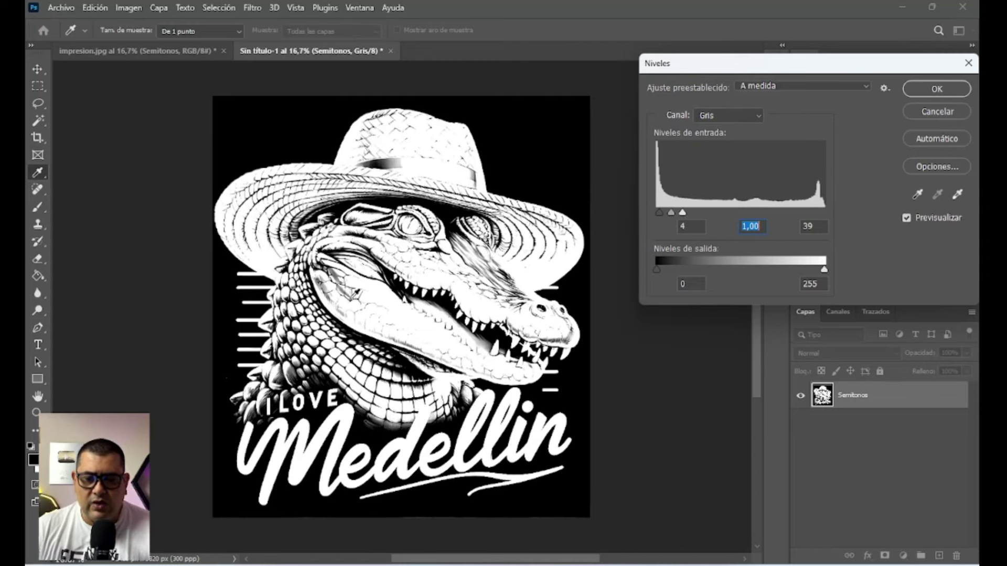
pyautogui.click(921, 91)
pyautogui.press('v')
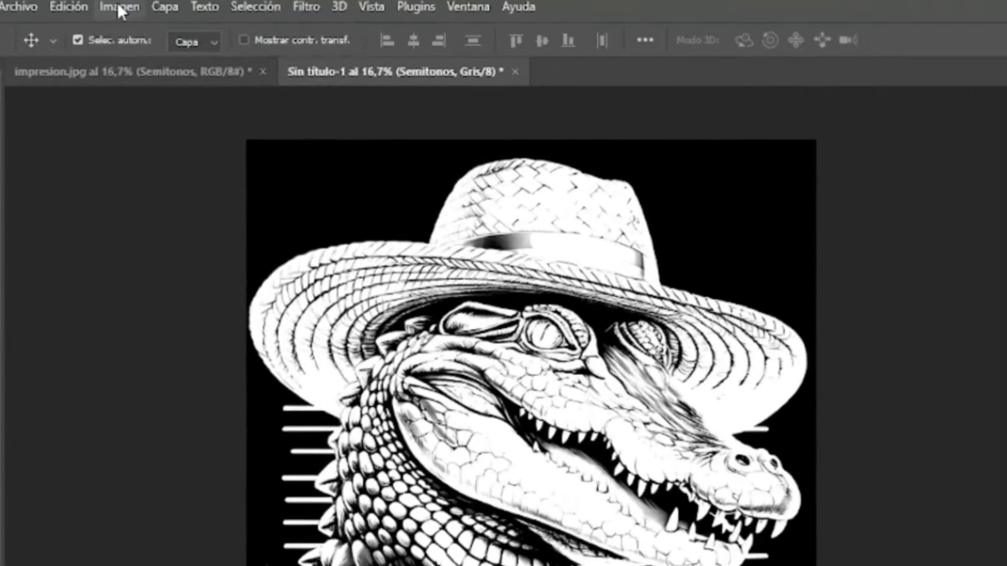
# Step: Start a Bitmap mode conversion at 300 ppi, agreeing to flatten the layers
pyautogui.click(128, 8)
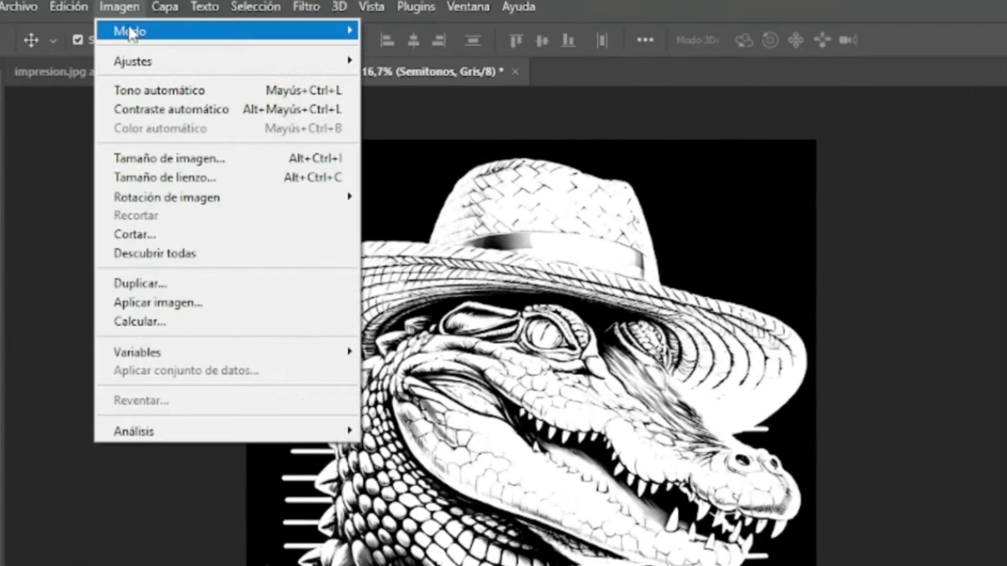
pyautogui.moveTo(130, 30)
pyautogui.click(404, 30)
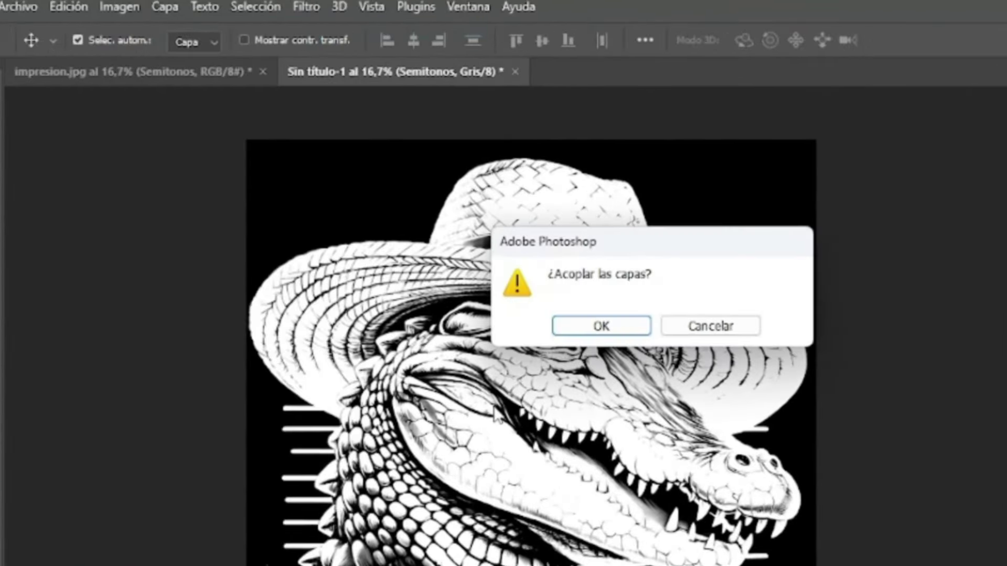
pyautogui.click(621, 336)
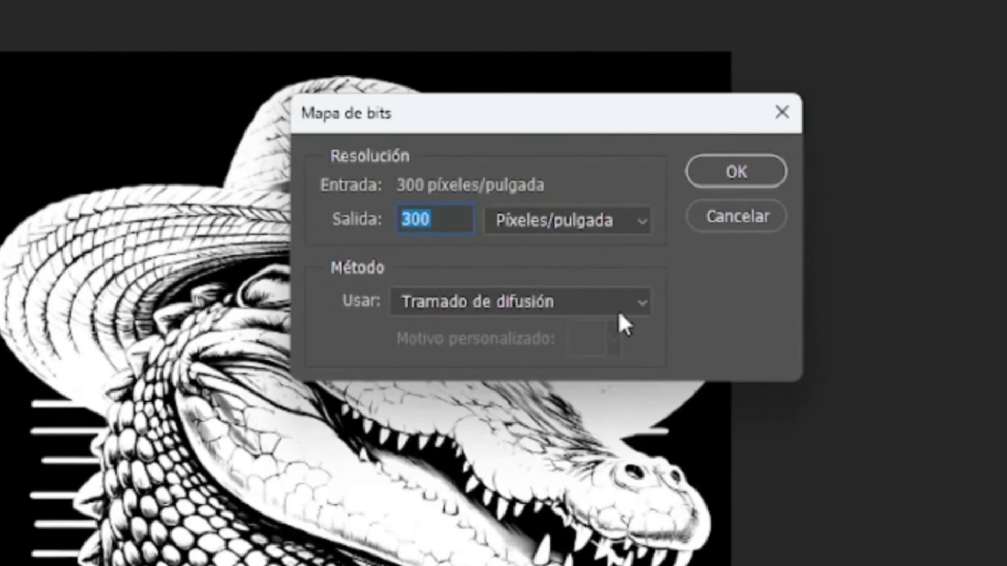
# Step: Choose Halftone Screen as the bitmap conversion method and continue to its options
pyautogui.click(625, 309)
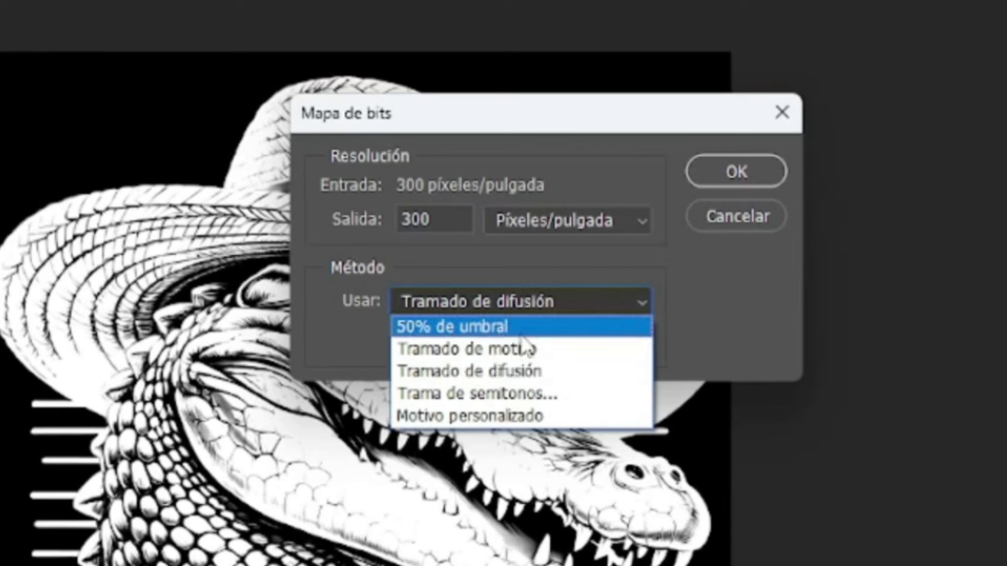
pyautogui.click(486, 391)
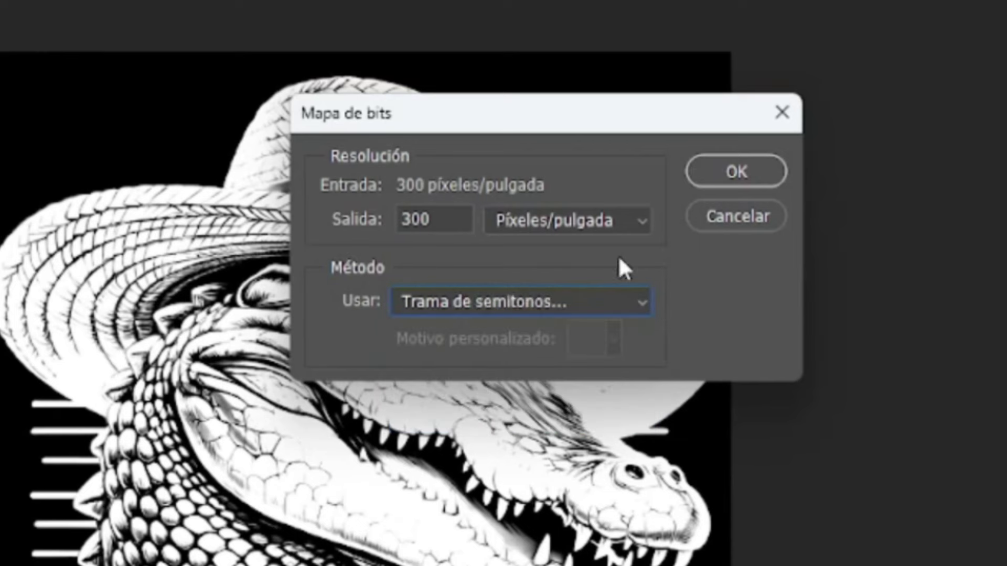
pyautogui.click(739, 178)
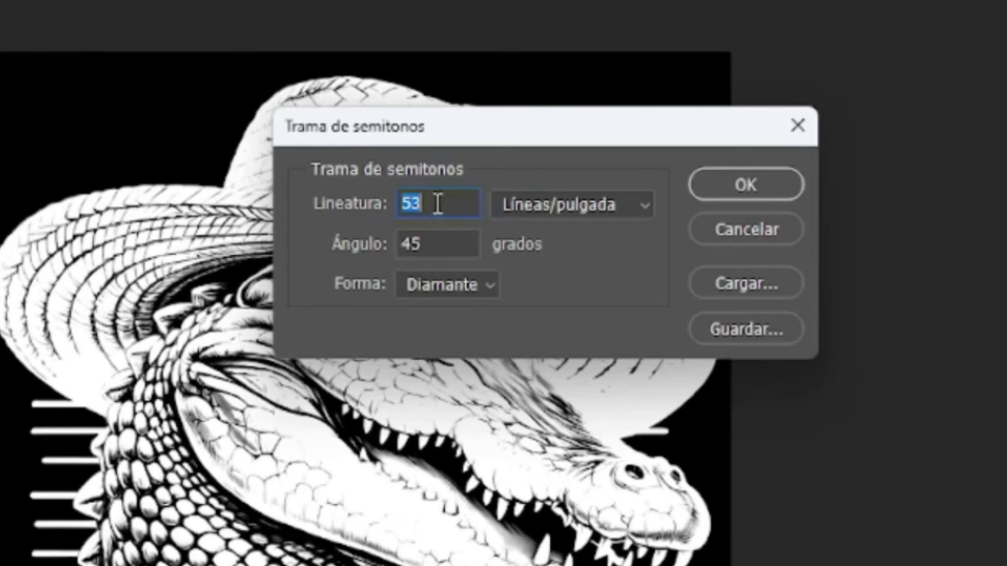
# Step: Apply a halftone screen of 25 lines/inch, 22° angle and round dots
pyautogui.write('25')
pyautogui.click(584, 206)
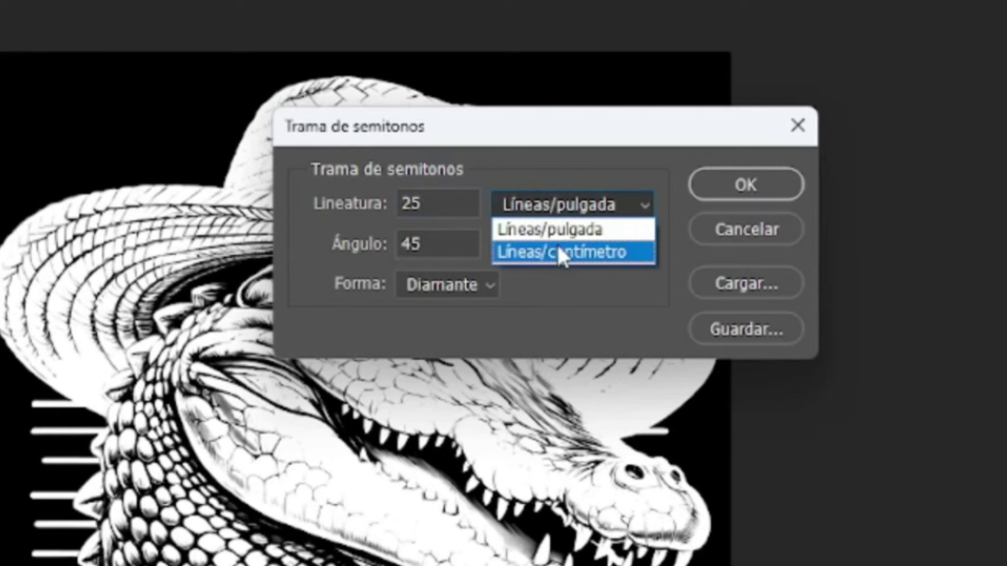
pyautogui.click(566, 229)
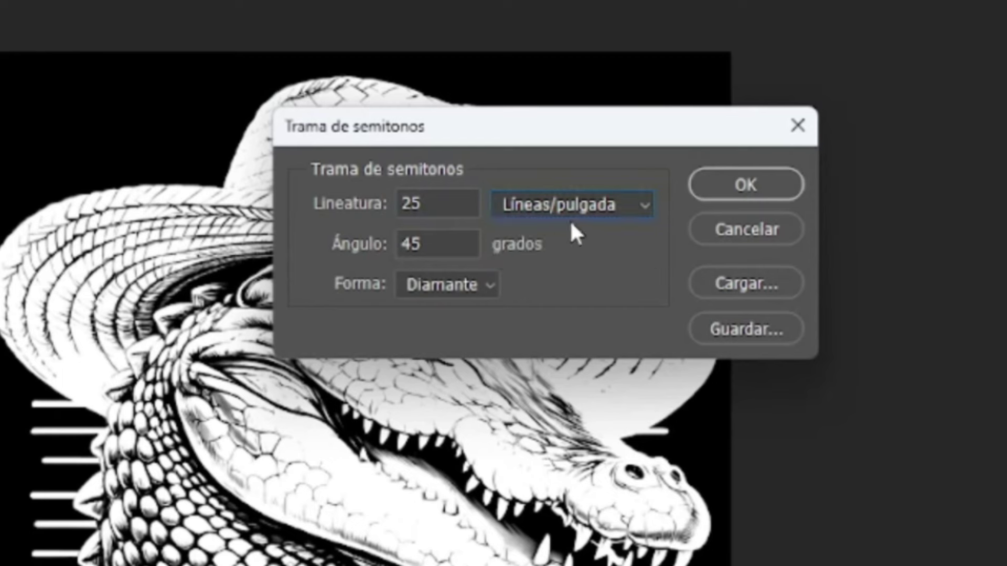
pyautogui.moveTo(434, 246); pyautogui.dragTo(379, 256)
pyautogui.write('22')
pyautogui.click(462, 285)
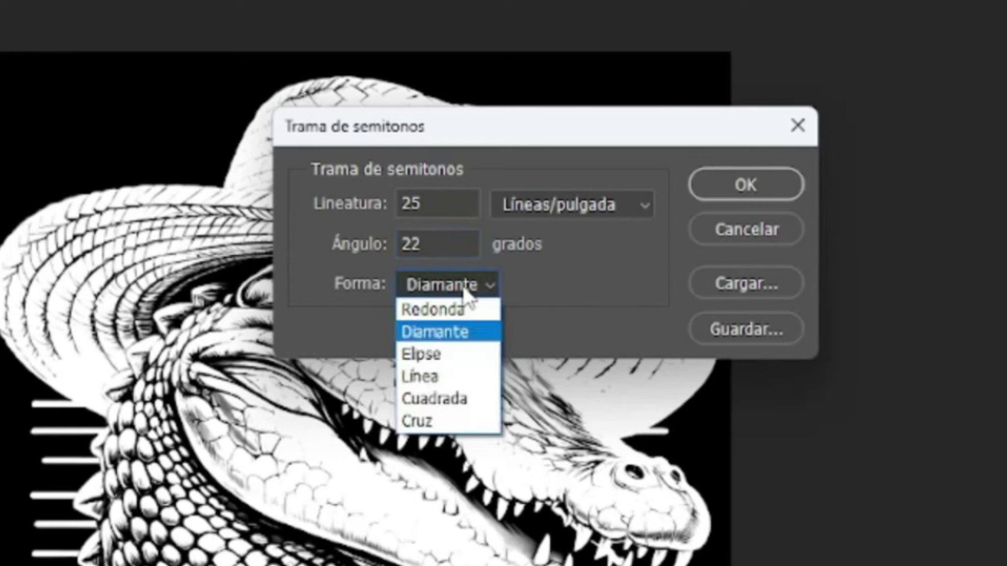
pyautogui.click(449, 311)
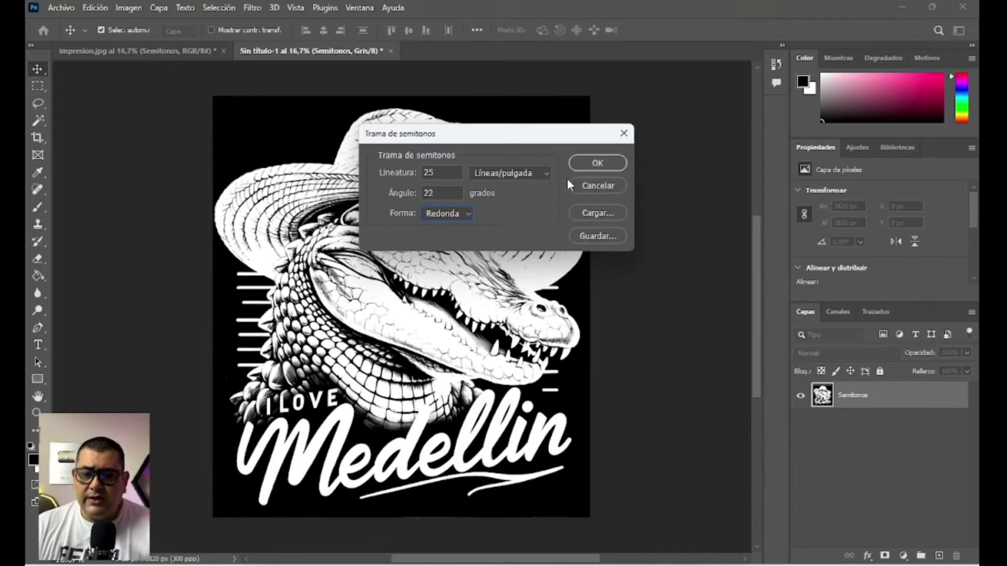
pyautogui.click(595, 164)
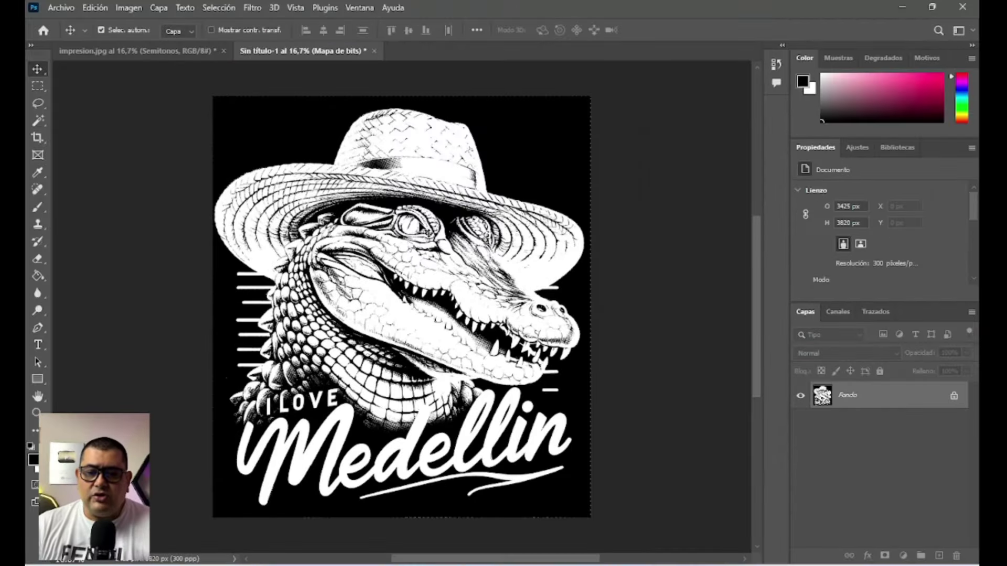
# Step: Zoom in to inspect the halftone dots, zoom back out, and select the whole image
pyautogui.scroll(2, 423, 199)
pyautogui.scroll(2, 424, 200)
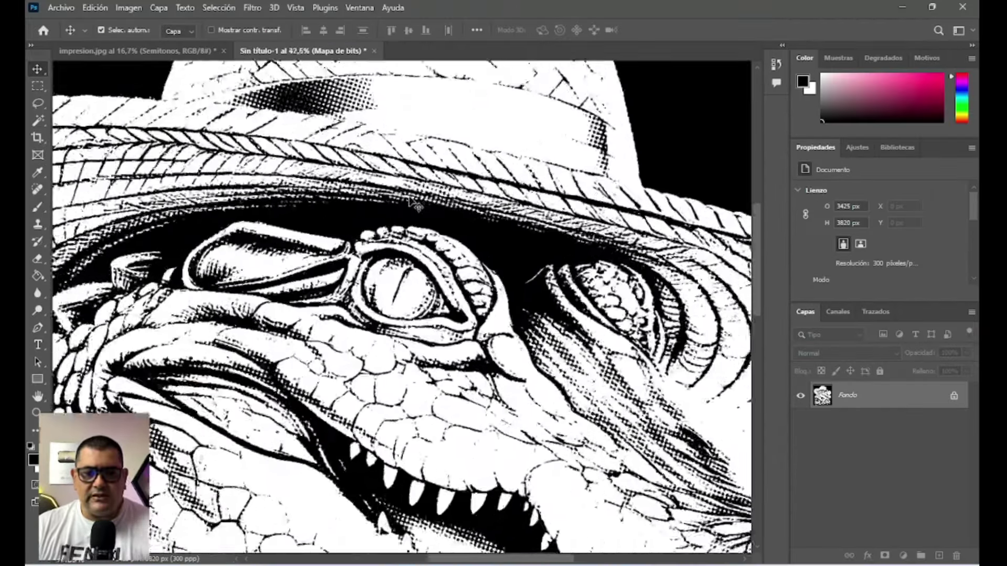
pyautogui.scroll(1, 424, 200)
pyautogui.scroll(3, 487, 319)
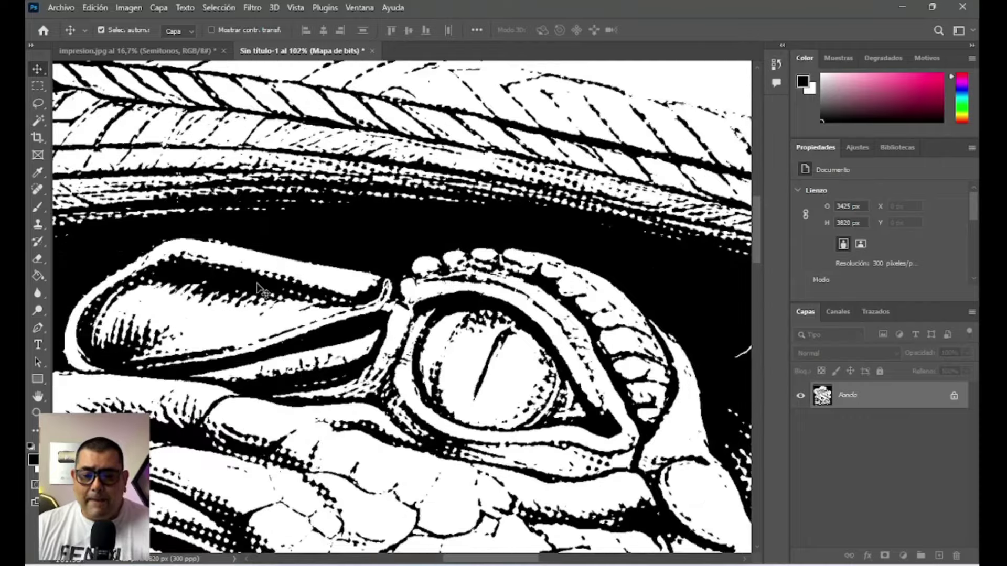
pyautogui.scroll(-2, 195, 331)
pyautogui.scroll(-1, 323, 421)
pyautogui.scroll(-2, 323, 424)
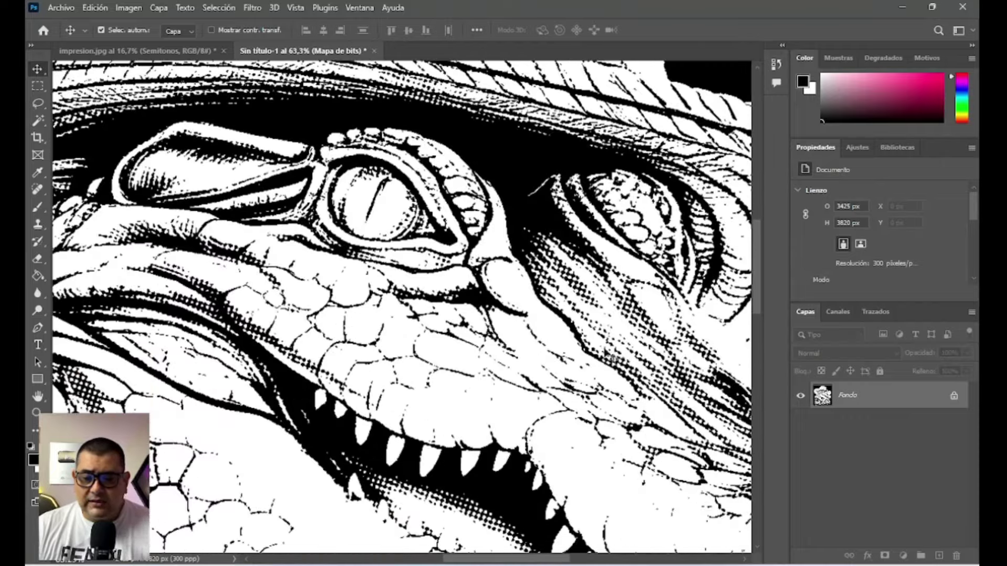
pyautogui.scroll(-3, 435, 493)
pyautogui.scroll(3, 546, 476)
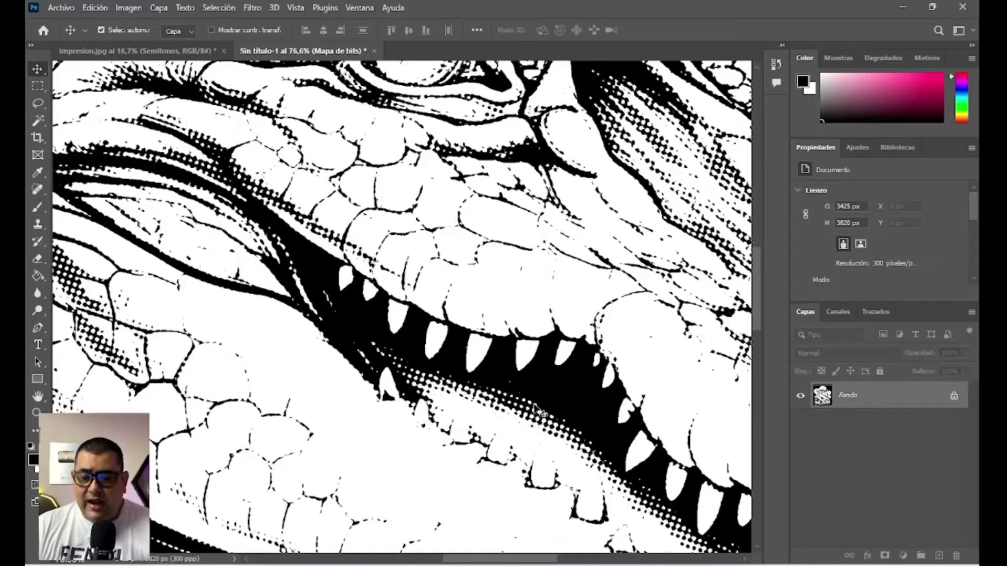
pyautogui.scroll(1, 543, 417)
pyautogui.scroll(2, 543, 417)
pyautogui.scroll(-1, 484, 424)
pyautogui.scroll(-5, 483, 424)
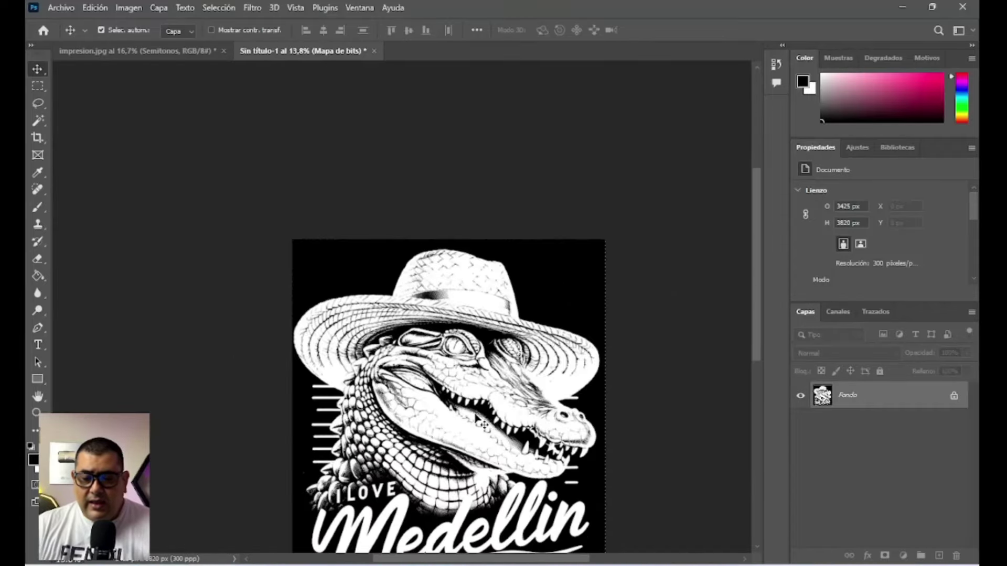
pyautogui.scroll(-1, 569, 420)
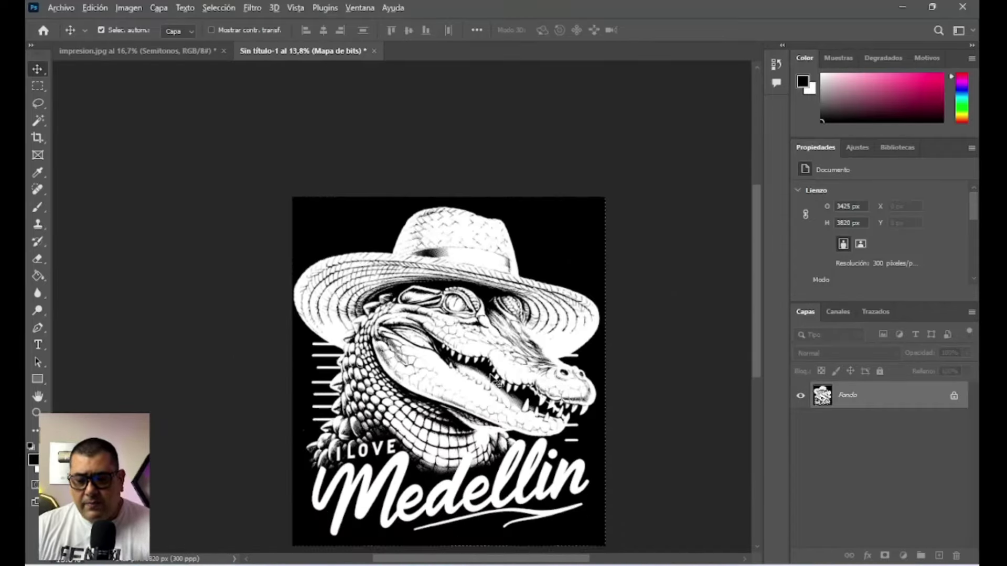
pyautogui.scroll(1, 493, 381)
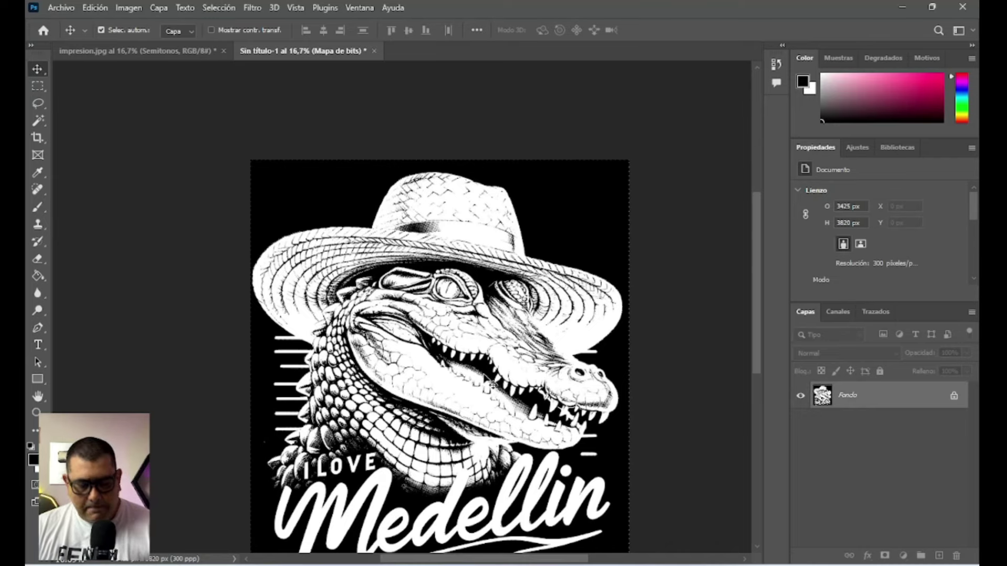
pyautogui.scroll(-1, 493, 379)
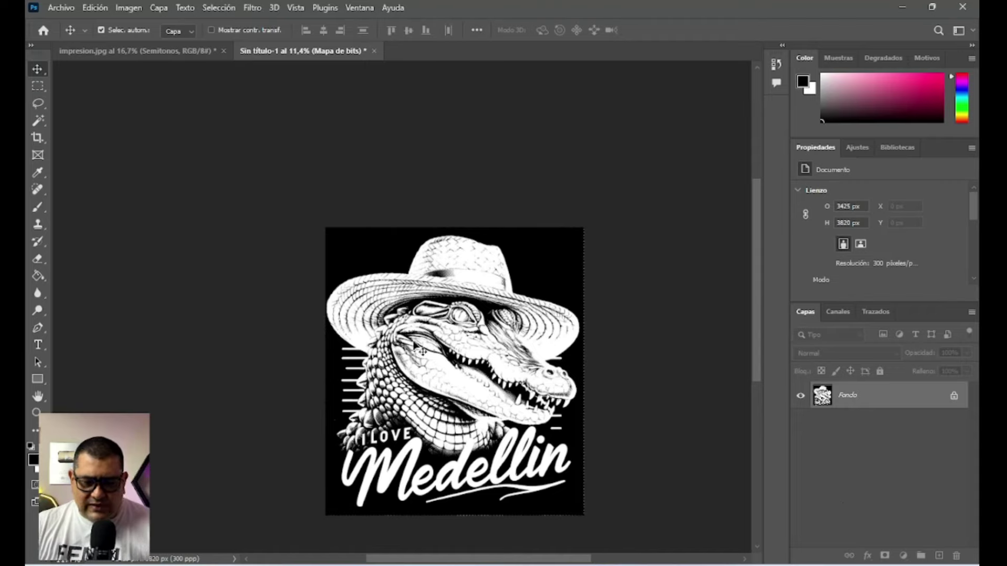
pyautogui.scroll(4, 443, 392)
pyautogui.moveTo(758, 314); pyautogui.dragTo(758, 331)
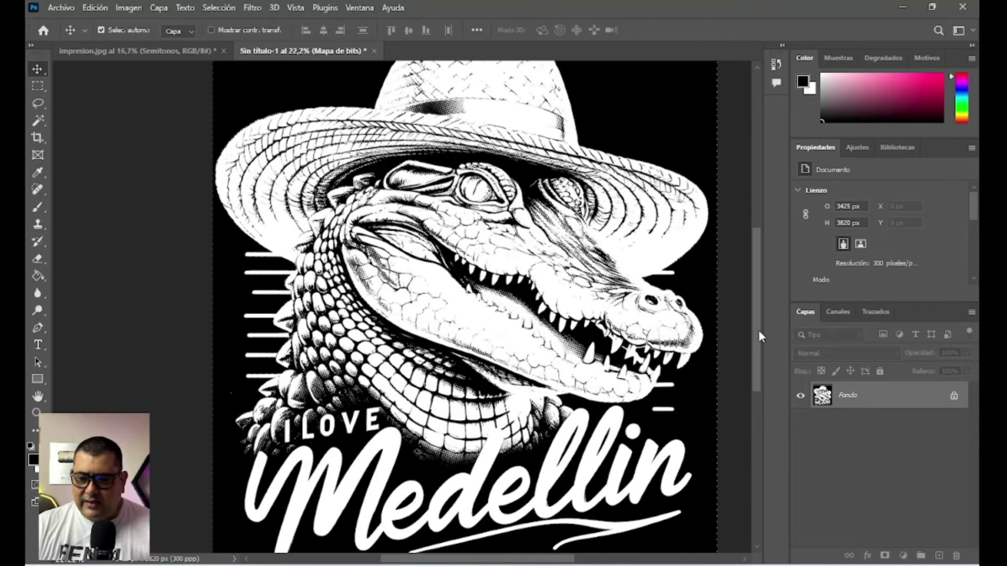
pyautogui.hotkey('ctrl', 'a')
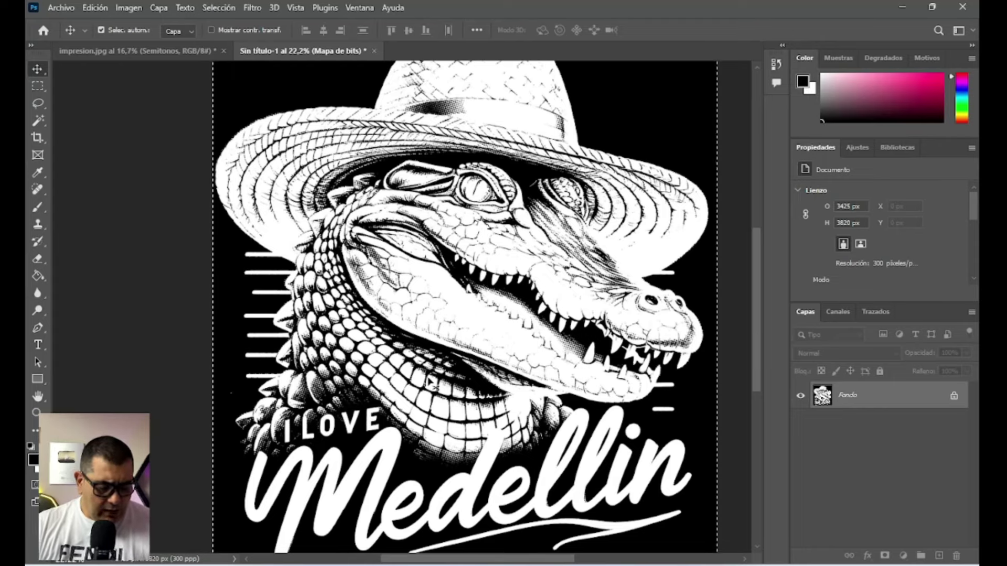
# Step: Copy the halftone bitmap and switch to the colourful impresion.jpg document
pyautogui.hotkey('ctrl', 'c')
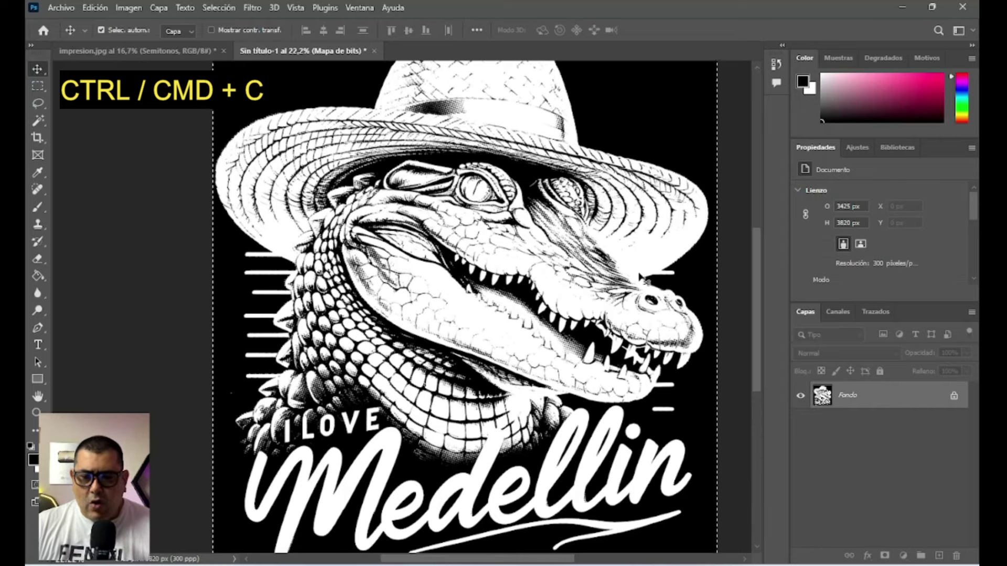
pyautogui.hotkey('ctrl', '-')
pyautogui.hotkey('ctrl', '-')
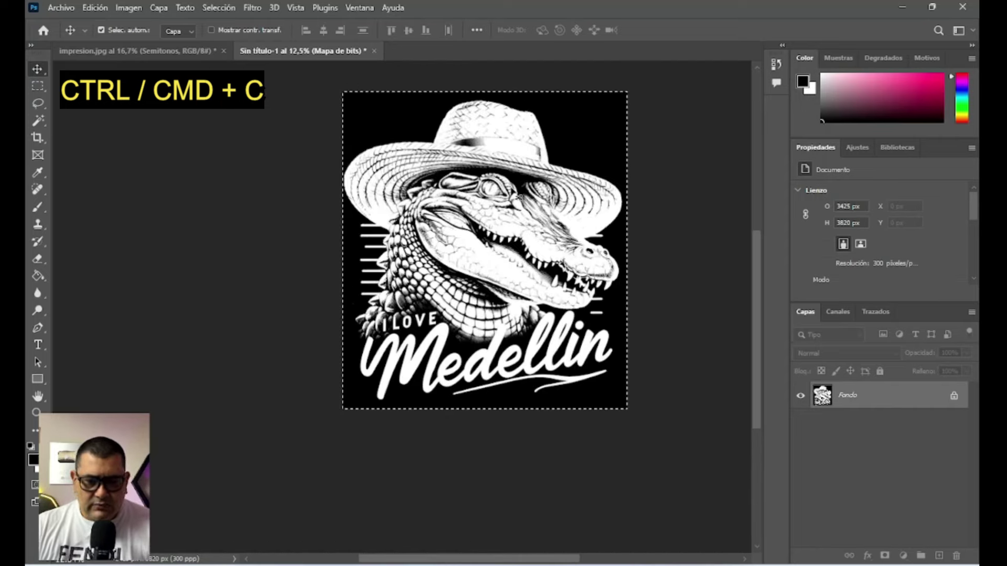
pyautogui.click(183, 50)
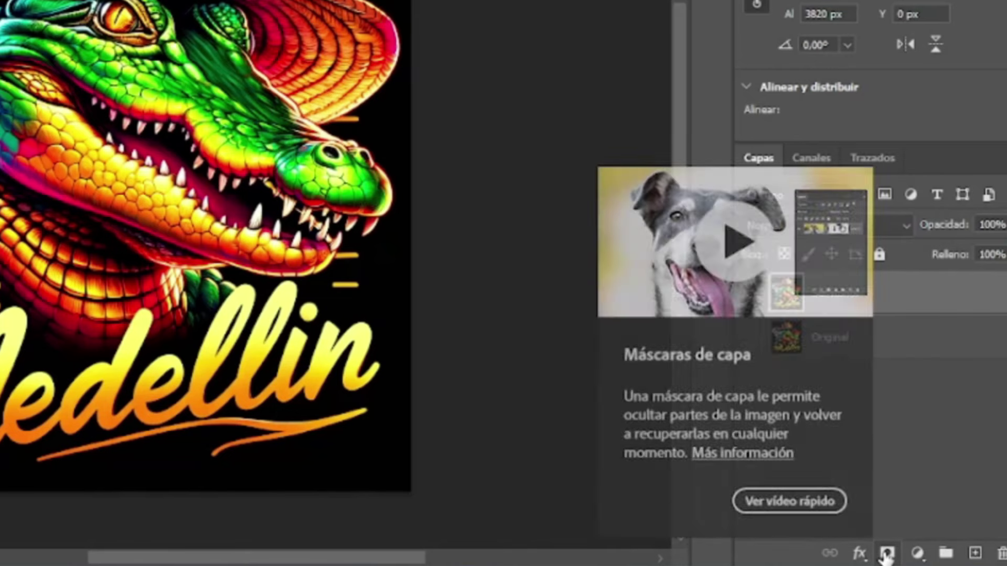
# Step: Add a layer mask to Semitonos and paste the halftone image into it
pyautogui.click(887, 554)
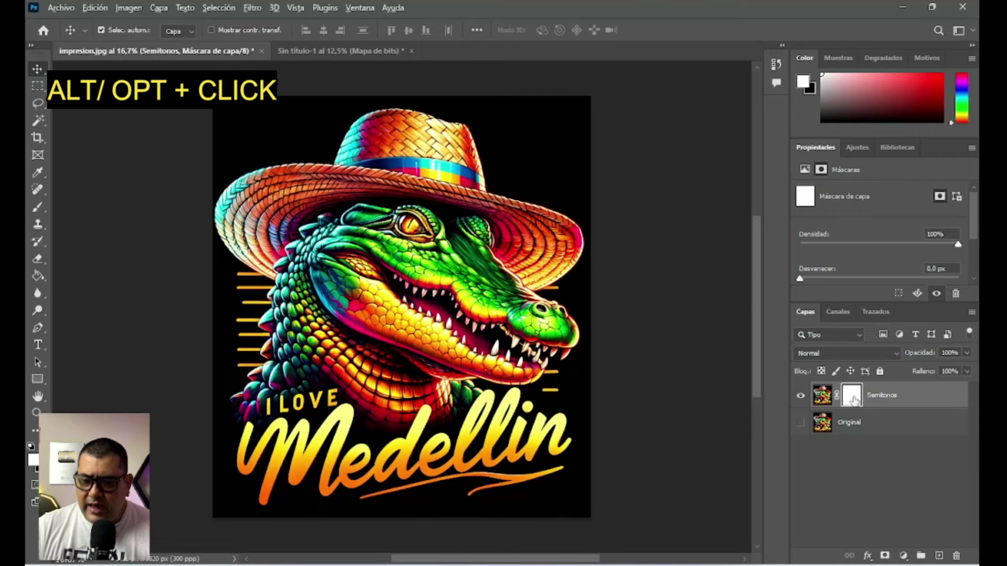
pyautogui.keyDown('alt'); pyautogui.click(852, 397); pyautogui.keyUp('alt')
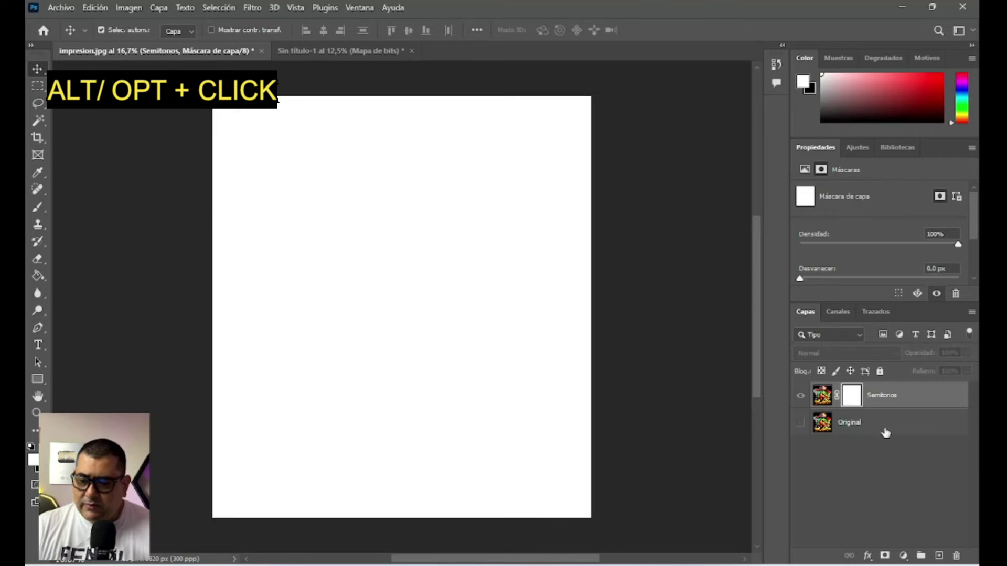
pyautogui.press('ctrl')
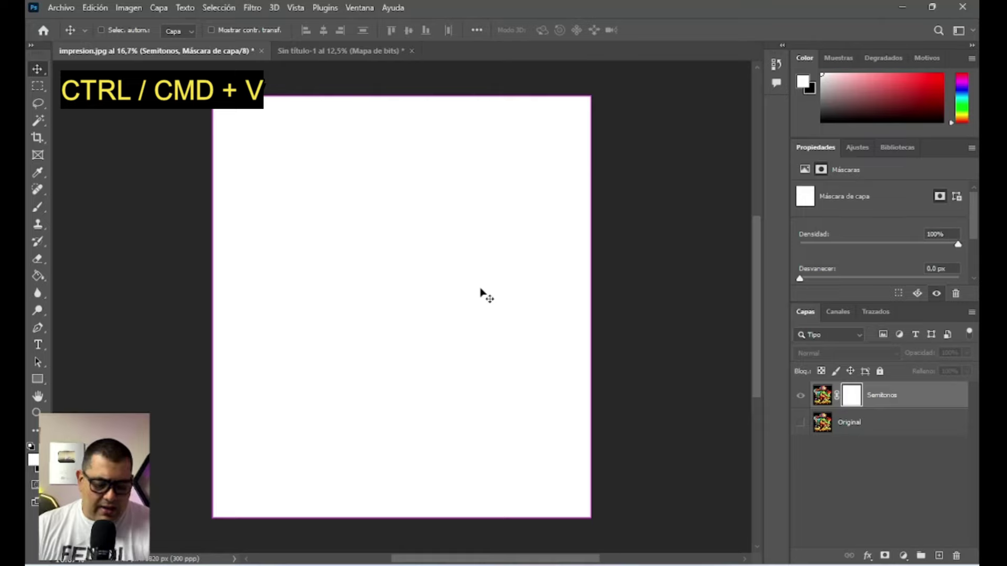
pyautogui.hotkey('ctrl', 'v')
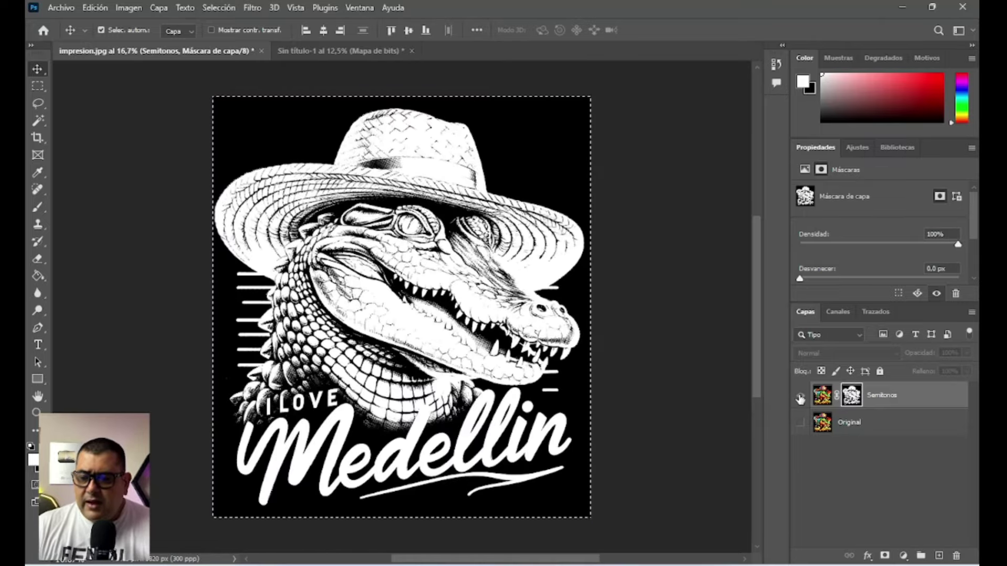
pyautogui.click(823, 400)
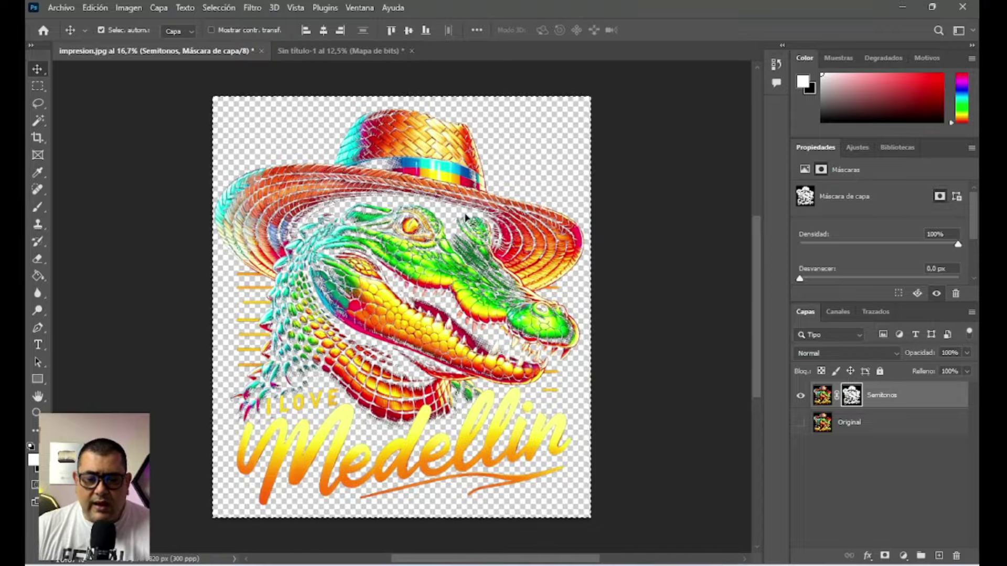
# Step: Inspect the halftone-dotted colour crocodile and clear the canvas selection
pyautogui.scroll(2, 414, 209)
pyautogui.scroll(2, 435, 236)
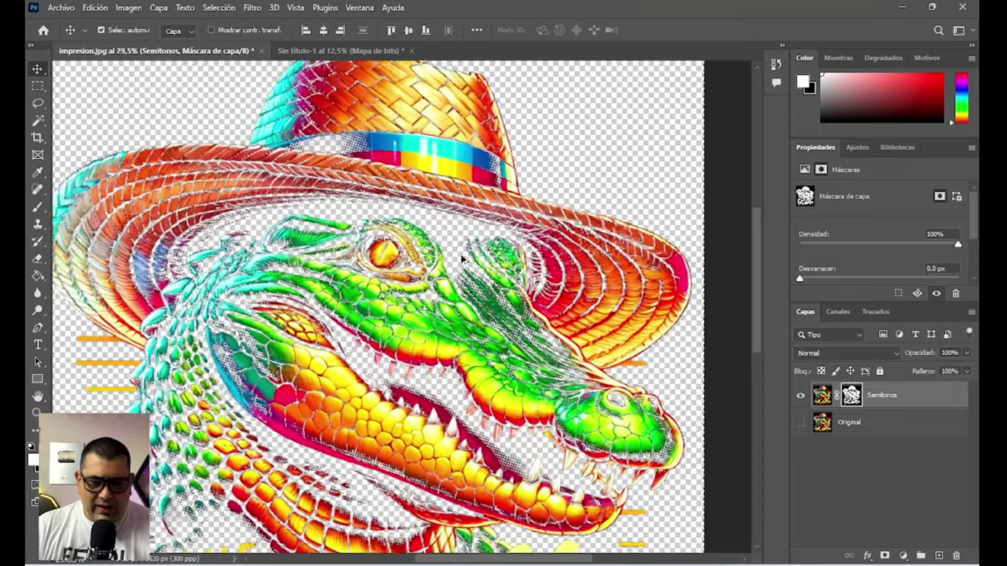
pyautogui.scroll(2, 462, 268)
pyautogui.scroll(2, 488, 299)
pyautogui.scroll(-2, 503, 312)
pyautogui.scroll(-2, 502, 311)
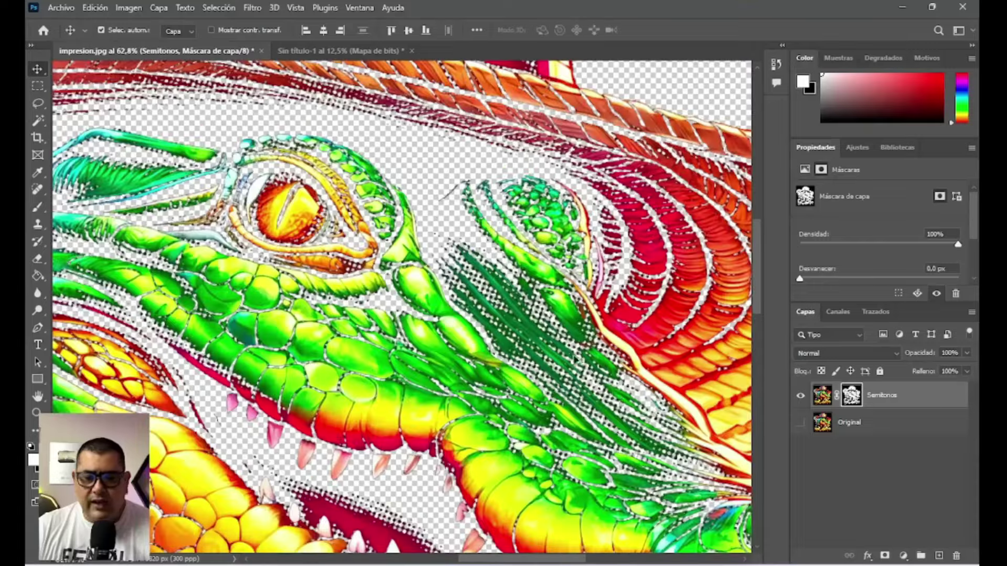
pyautogui.scroll(-1, 381, 483)
pyautogui.scroll(-2, 381, 485)
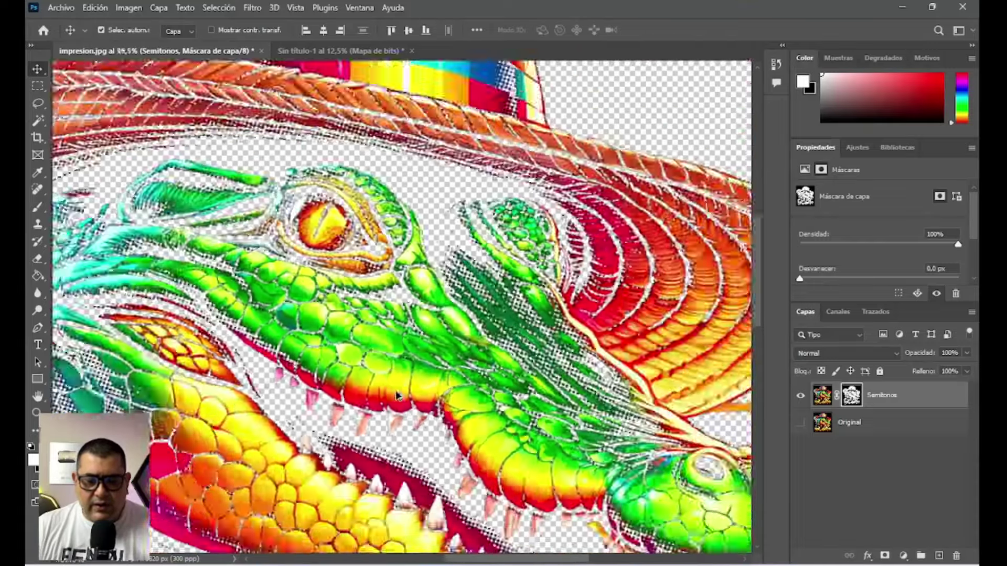
pyautogui.scroll(-2, 383, 488)
pyautogui.scroll(-1, 383, 490)
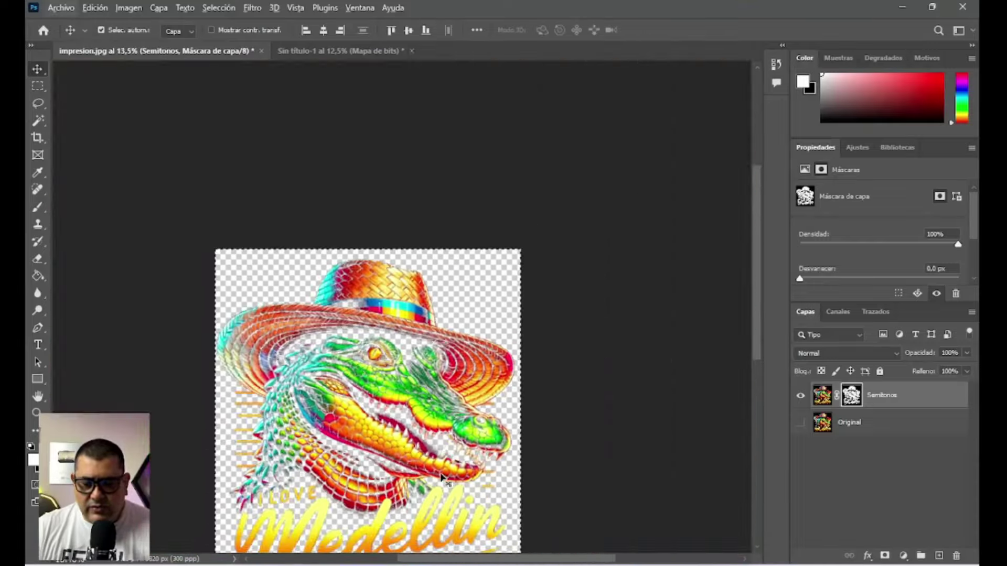
pyautogui.scroll(1, 393, 490)
pyautogui.scroll(1, 398, 396)
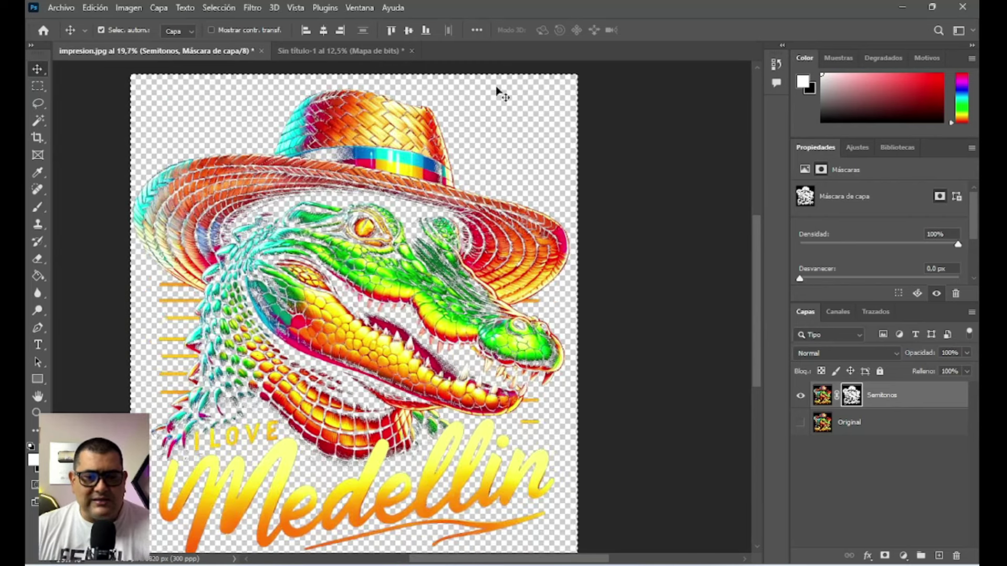
pyautogui.hotkey('ctrl', 'a')
pyautogui.hotkey('ctrl', 'd')
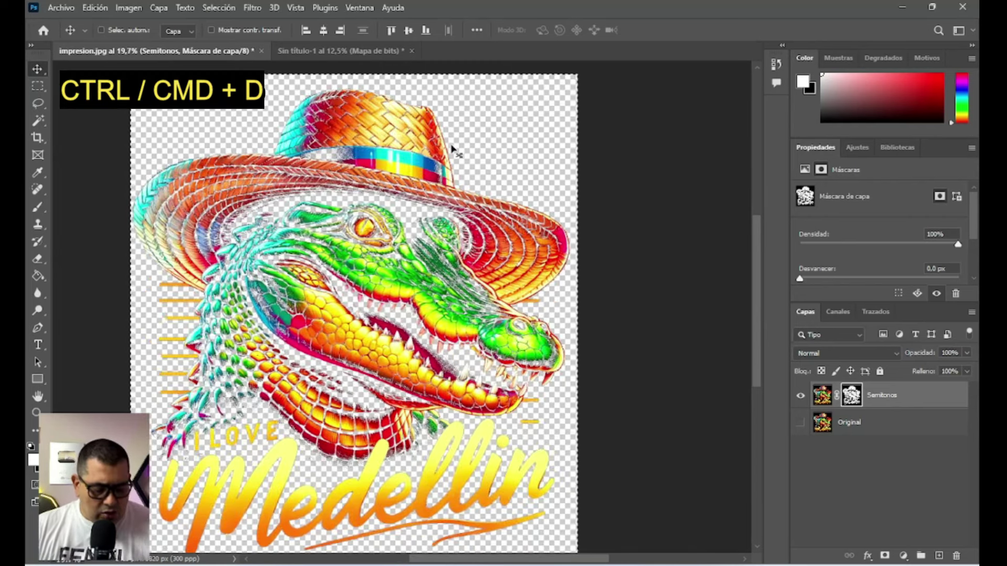
pyautogui.hotkey('ctrl', 'd')
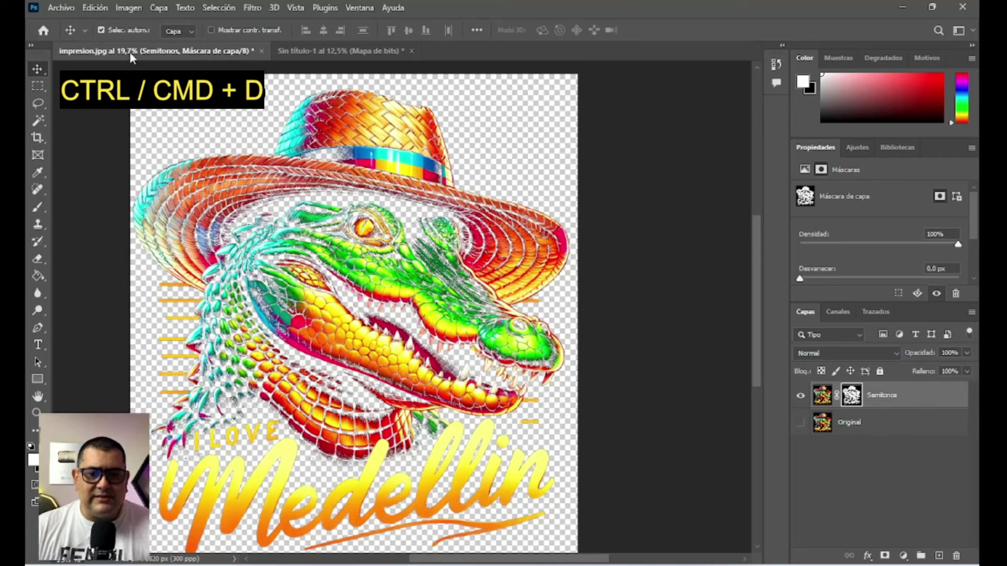
pyautogui.click(939, 555)
pyautogui.moveTo(894, 396); pyautogui.dragTo(888, 472)
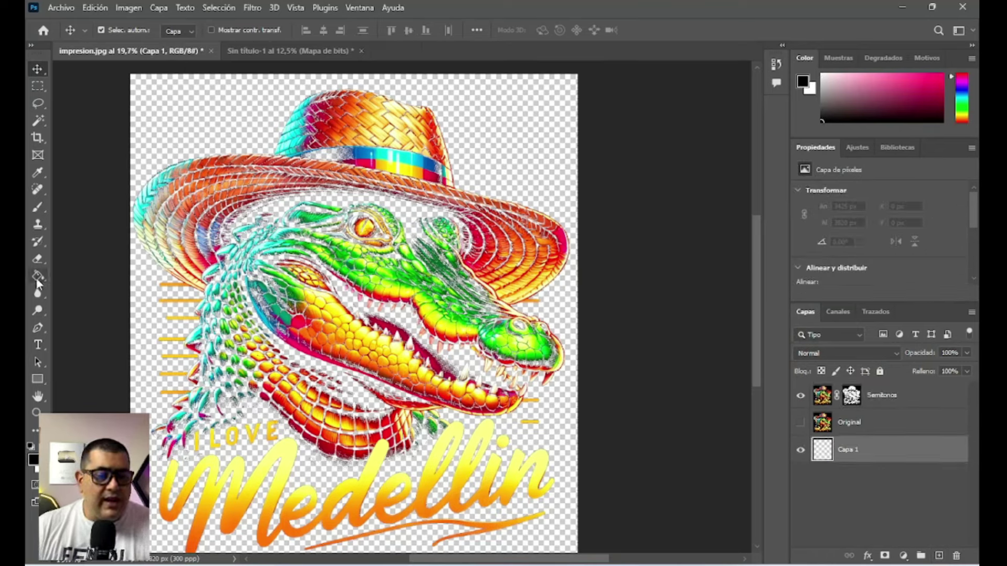
pyautogui.click(38, 276)
pyautogui.click(163, 356)
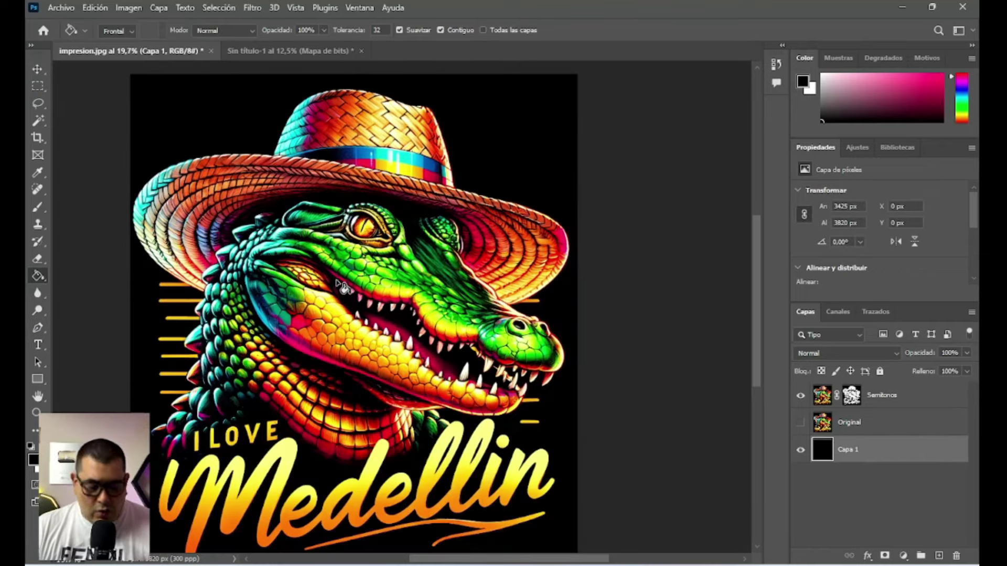
pyautogui.scroll(4, 405, 225)
pyautogui.scroll(2, 406, 225)
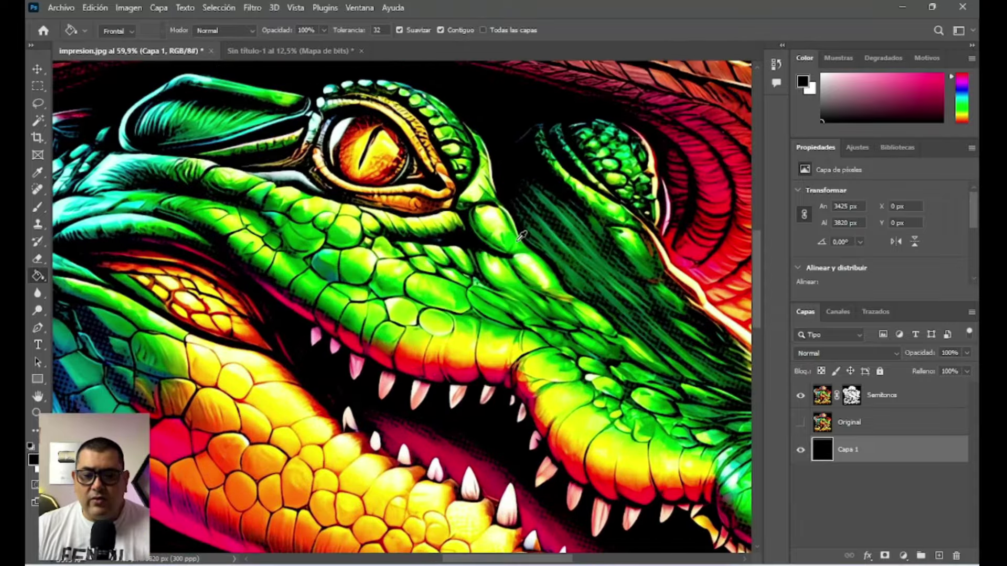
pyautogui.scroll(2, 522, 236)
pyautogui.scroll(1, 617, 229)
pyautogui.scroll(1, 346, 174)
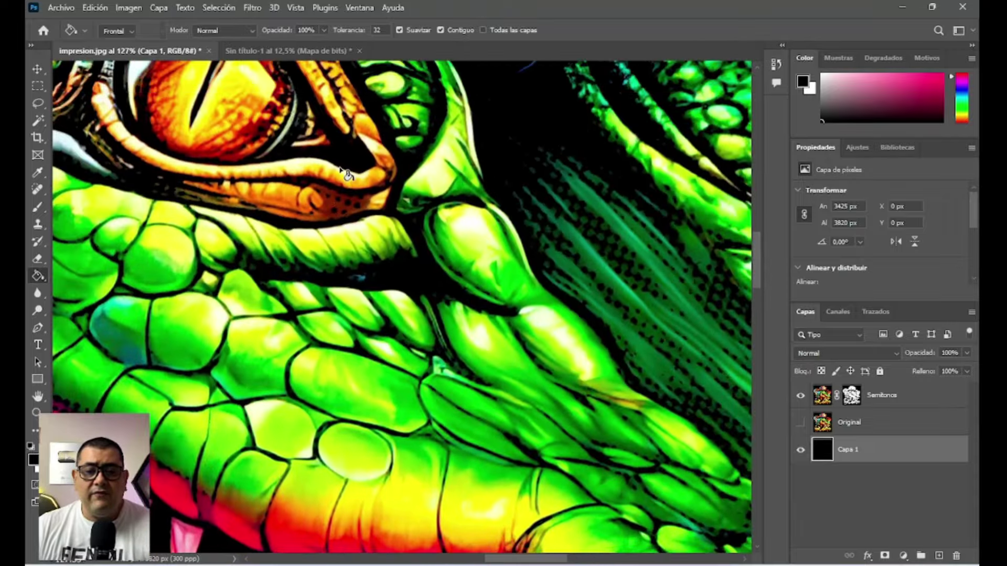
pyautogui.scroll(-2, 346, 174)
pyautogui.scroll(-1, 419, 220)
pyautogui.scroll(-2, 663, 358)
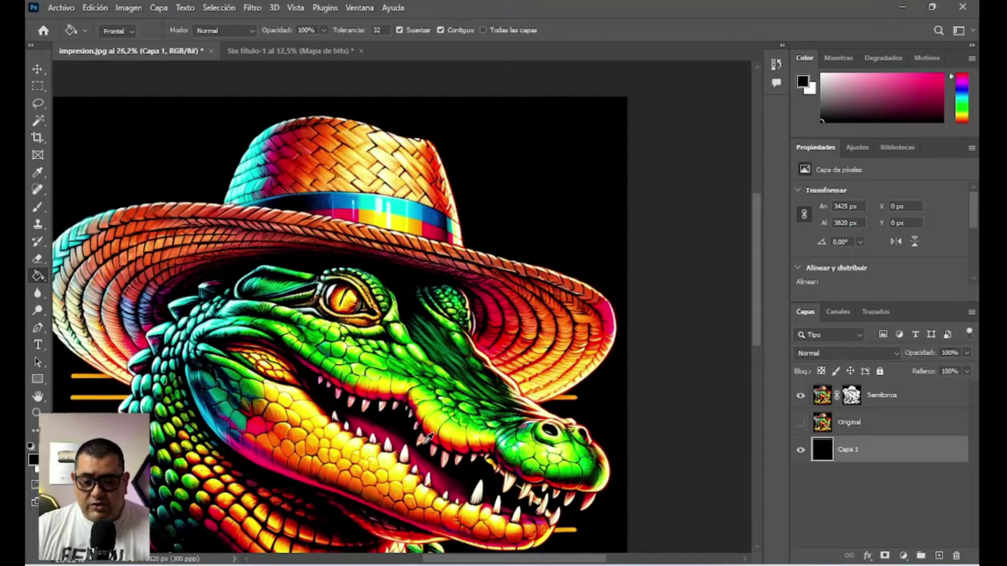
pyautogui.scroll(-1, 663, 358)
pyautogui.moveTo(759, 297); pyautogui.dragTo(760, 355)
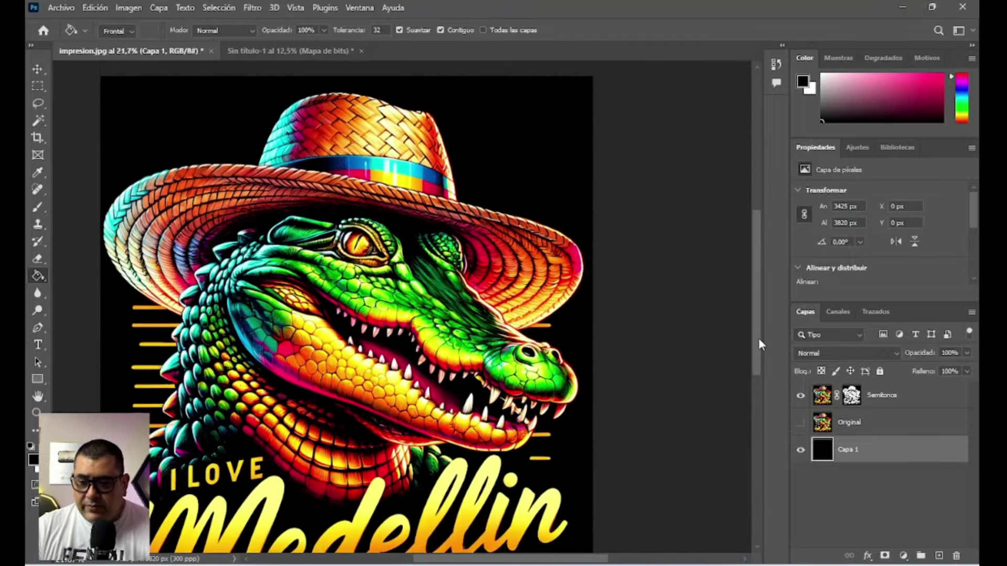
pyautogui.click(800, 395)
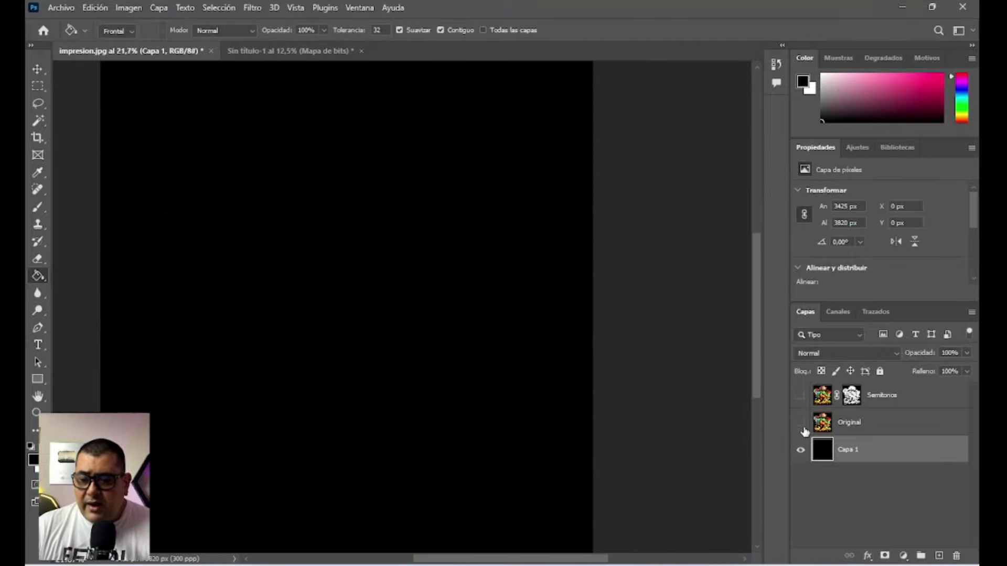
pyautogui.click(800, 423)
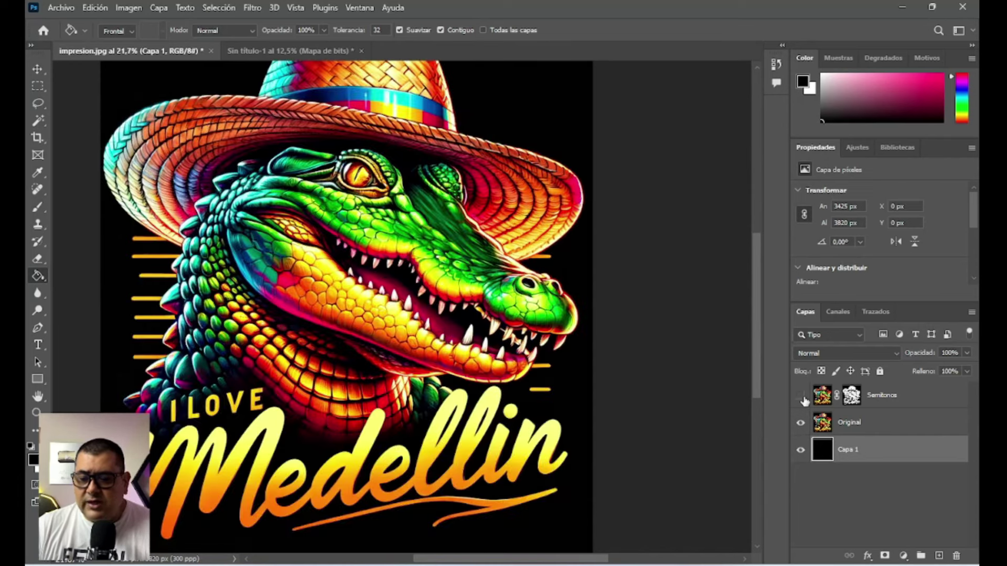
pyautogui.click(802, 397)
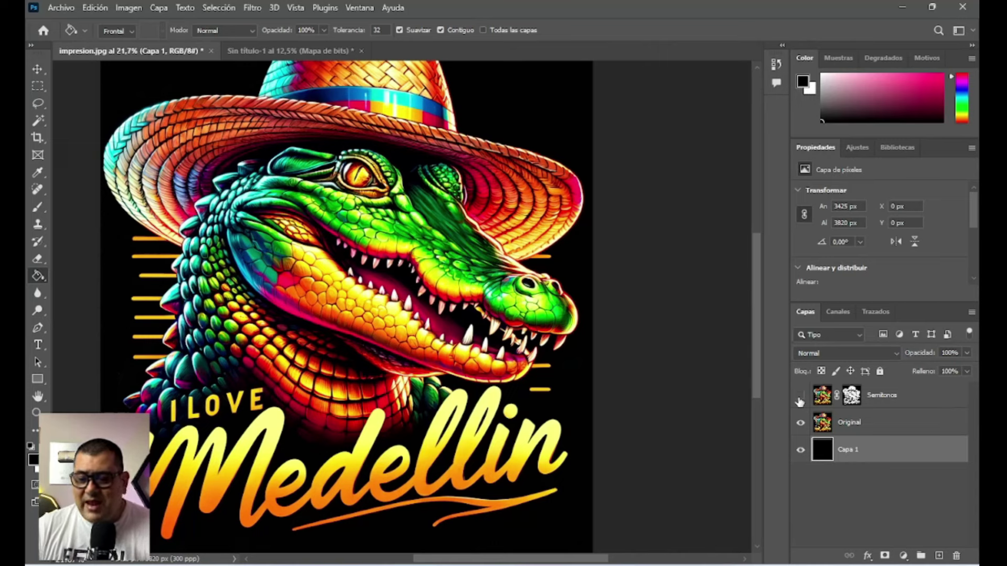
pyautogui.click(801, 396)
pyautogui.click(801, 422)
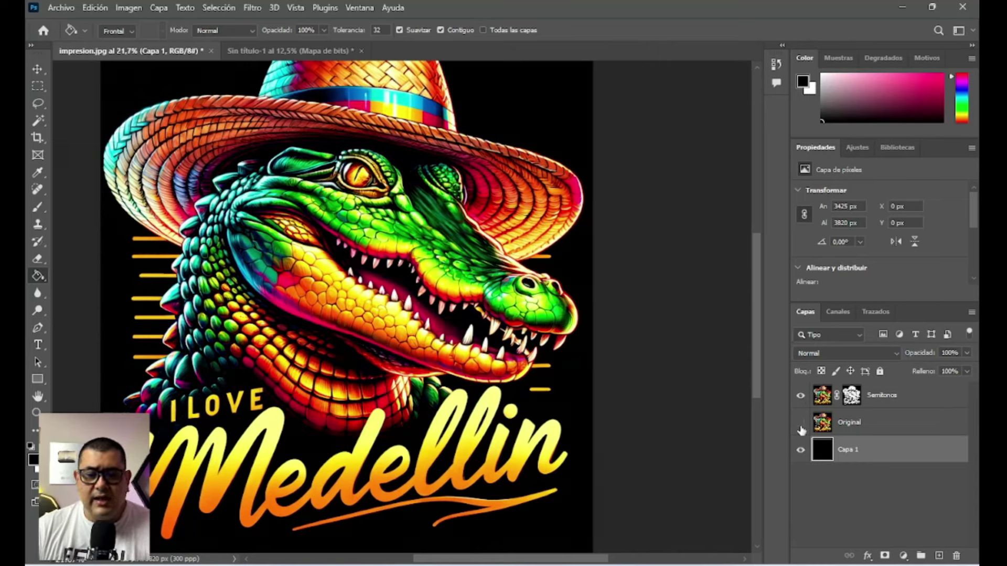
pyautogui.scroll(-2, 522, 331)
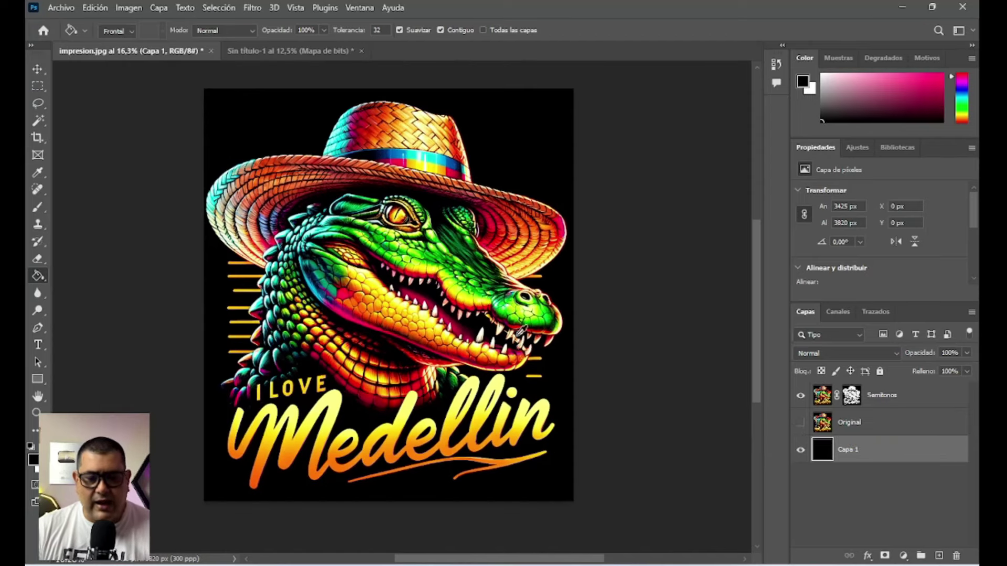
pyautogui.click(801, 423)
pyautogui.click(801, 423)
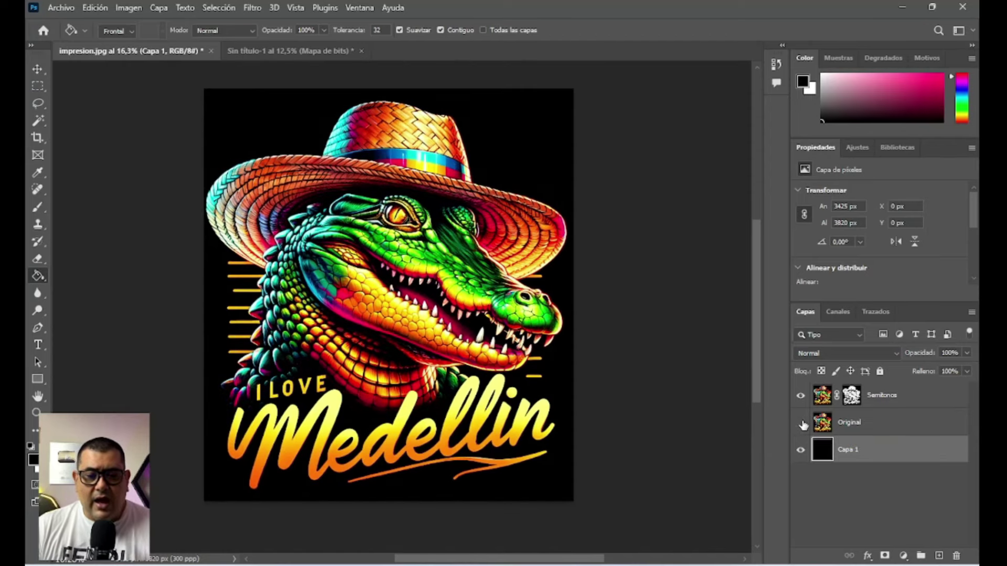
pyautogui.click(800, 423)
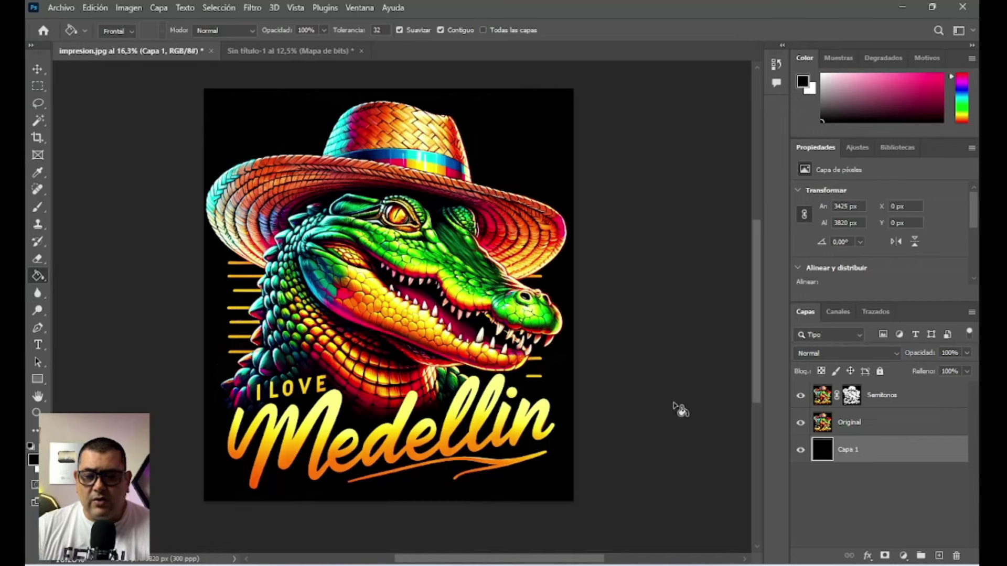
pyautogui.click(801, 422)
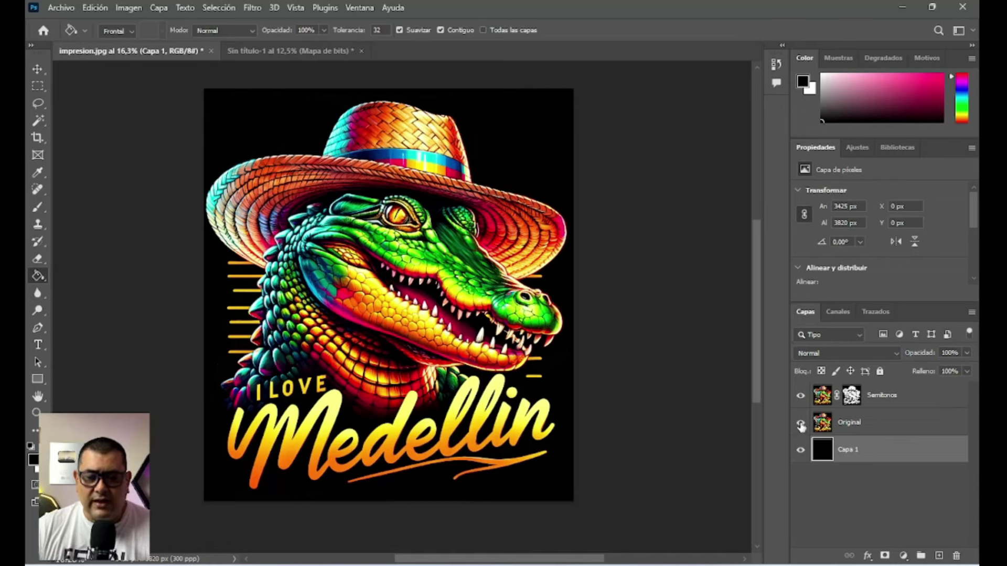
pyautogui.click(801, 423)
pyautogui.click(801, 424)
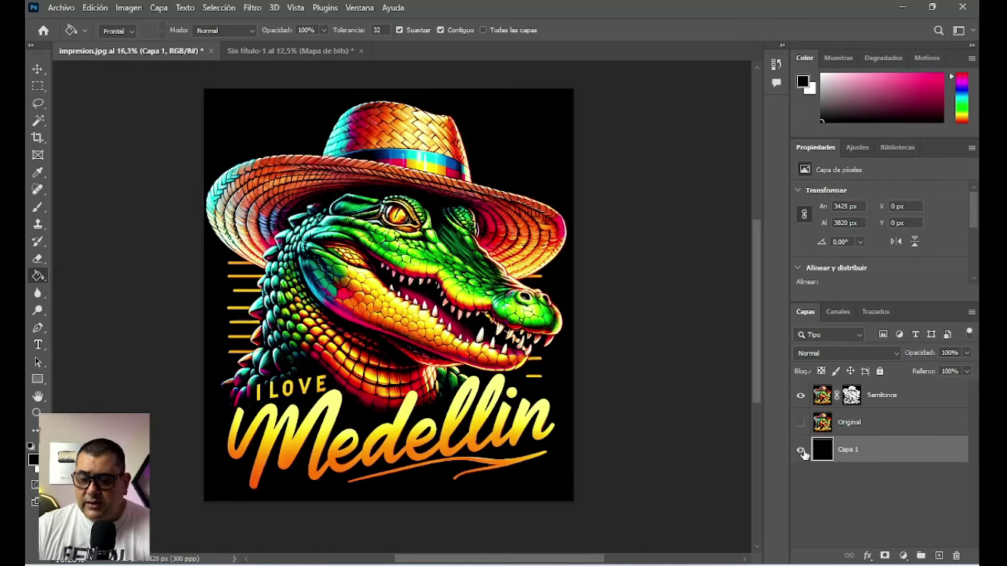
# Step: Delete the Capa 1 and Original layers, then save a PNG copy named 'iin' to Escritorio
pyautogui.press('Delete')
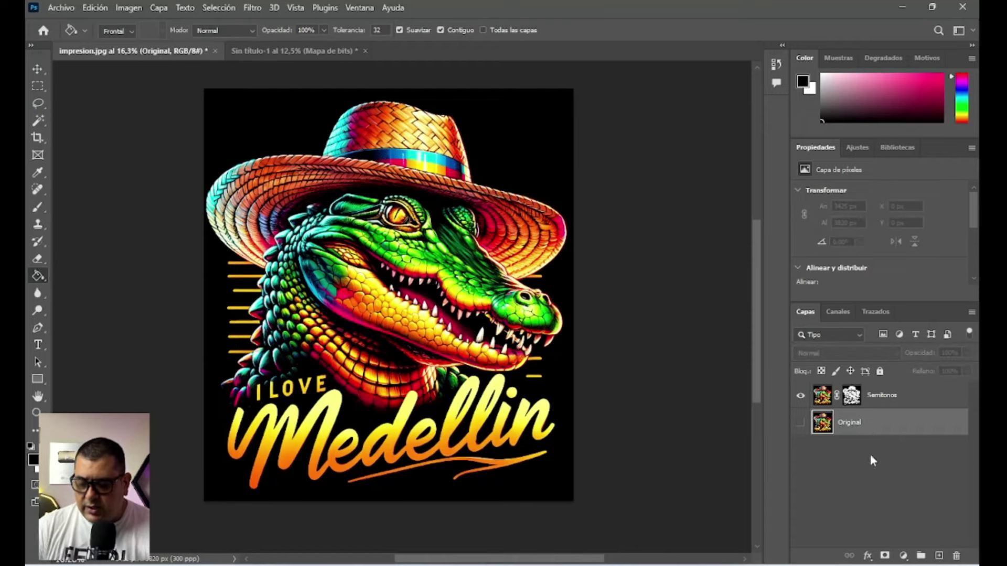
pyautogui.press('Delete')
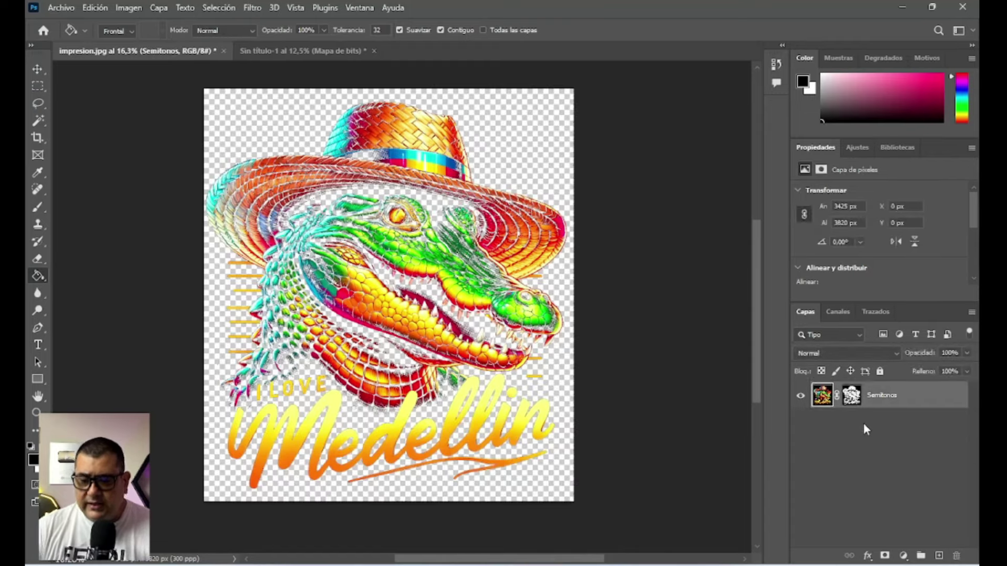
pyautogui.click(61, 12)
pyautogui.click(78, 186)
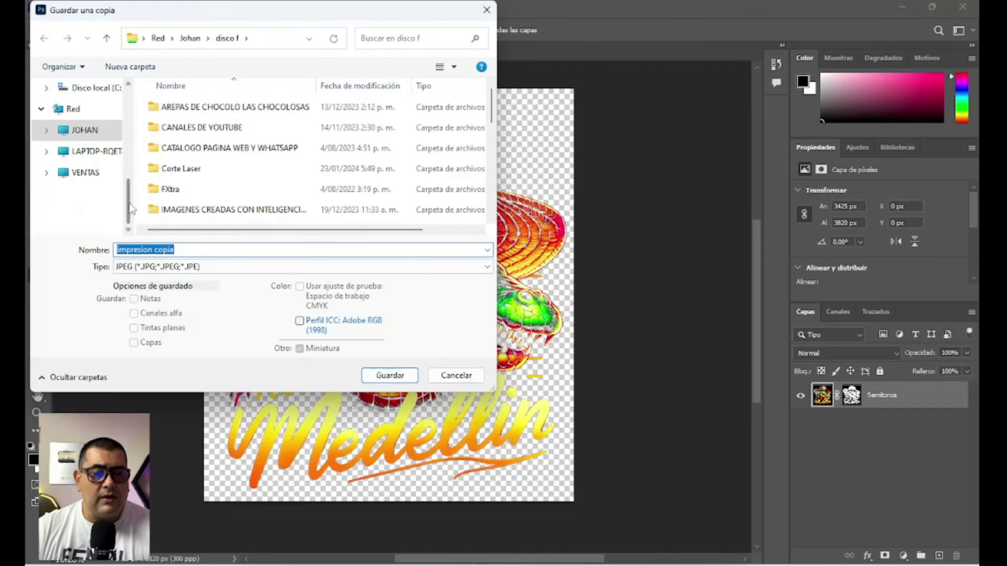
pyautogui.moveTo(130, 208); pyautogui.dragTo(131, 116)
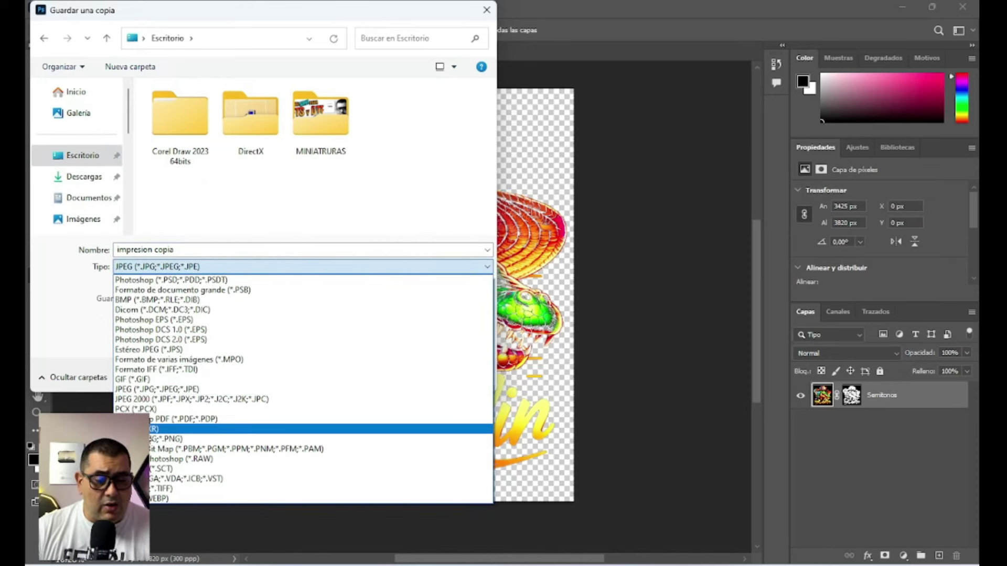
pyautogui.click(173, 439)
pyautogui.tripleClick(202, 253)
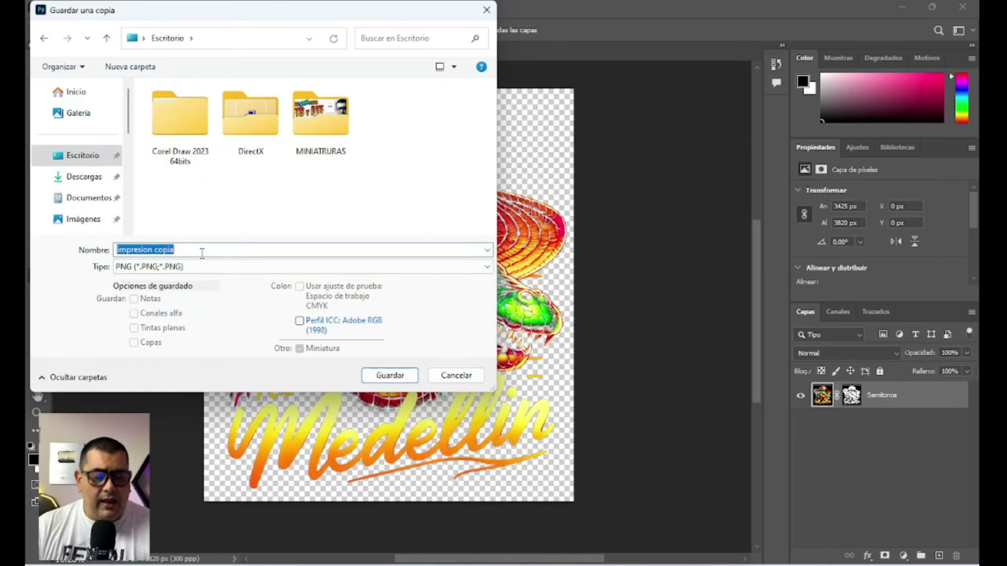
pyautogui.write('i lov')
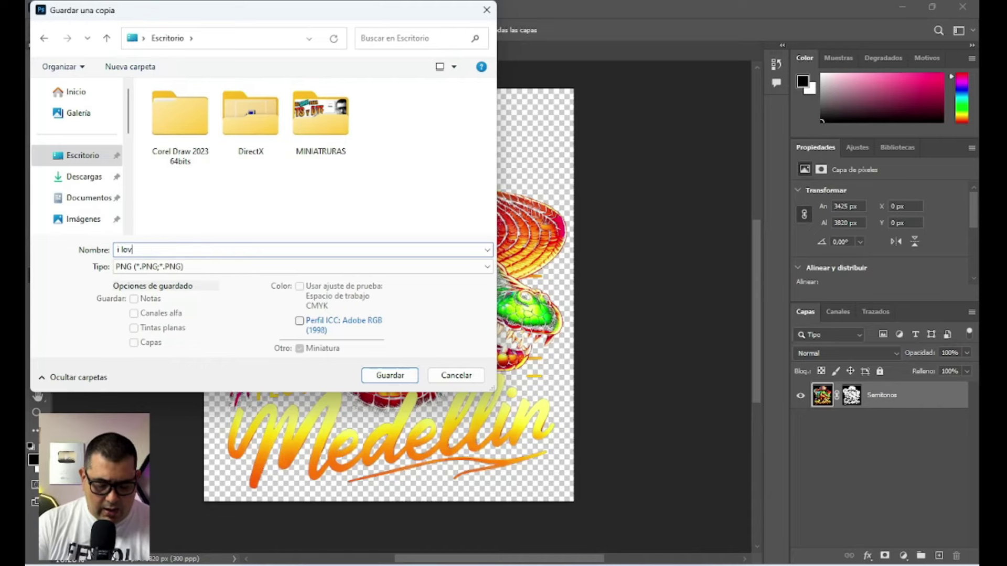
pyautogui.write('in')
pyautogui.press('Return')
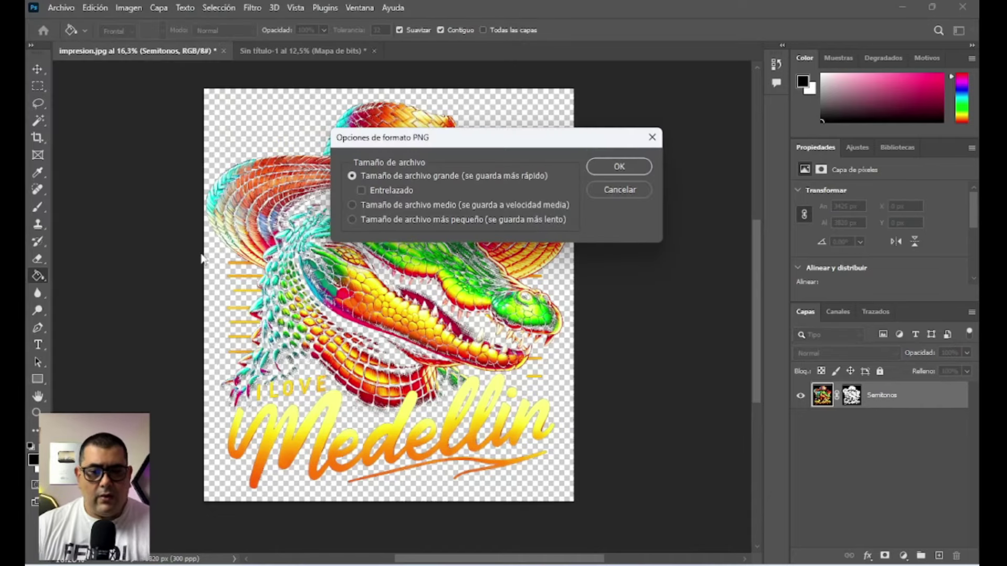
pyautogui.click(620, 167)
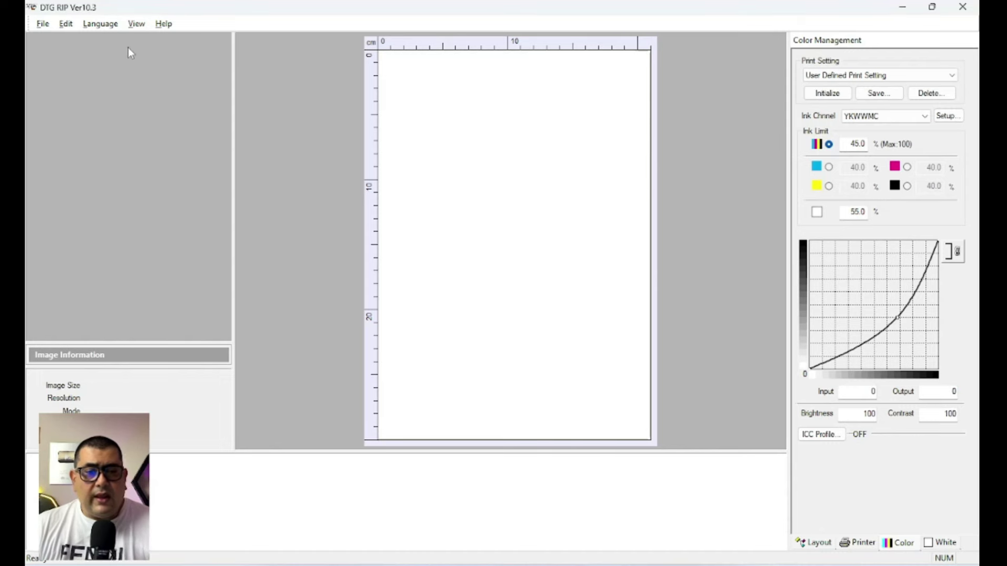
# Step: Load the I LOVE MEDELLIN PNG from the desktop and shrink it onto the page's upper part
pyautogui.click(42, 24)
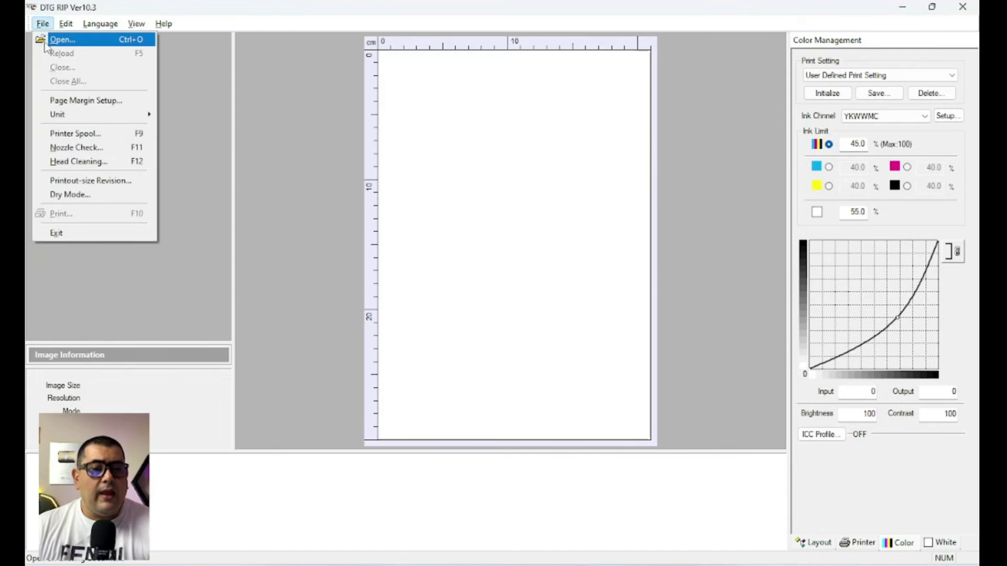
pyautogui.click(47, 41)
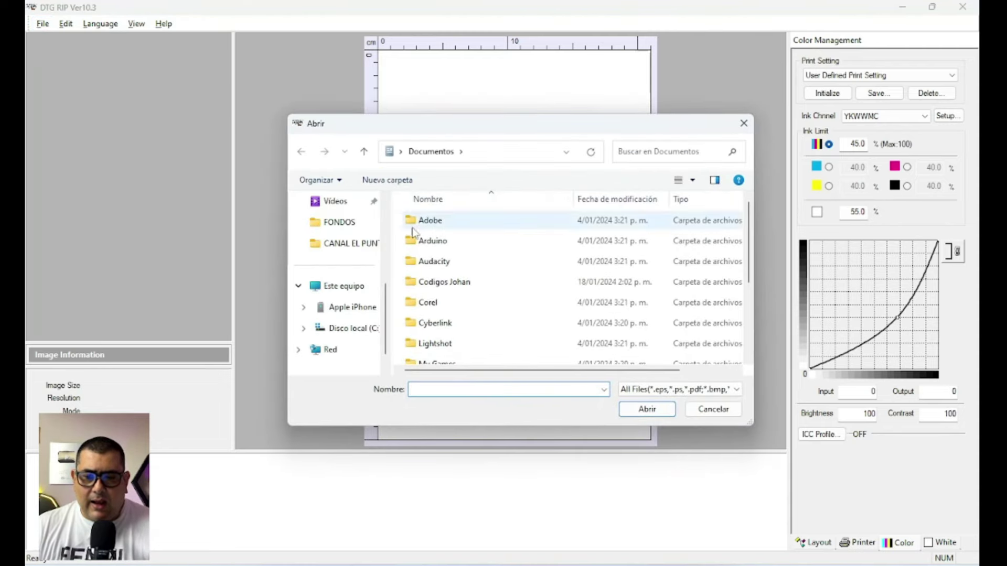
pyautogui.scroll(3, 341, 294)
pyautogui.scroll(2, 341, 293)
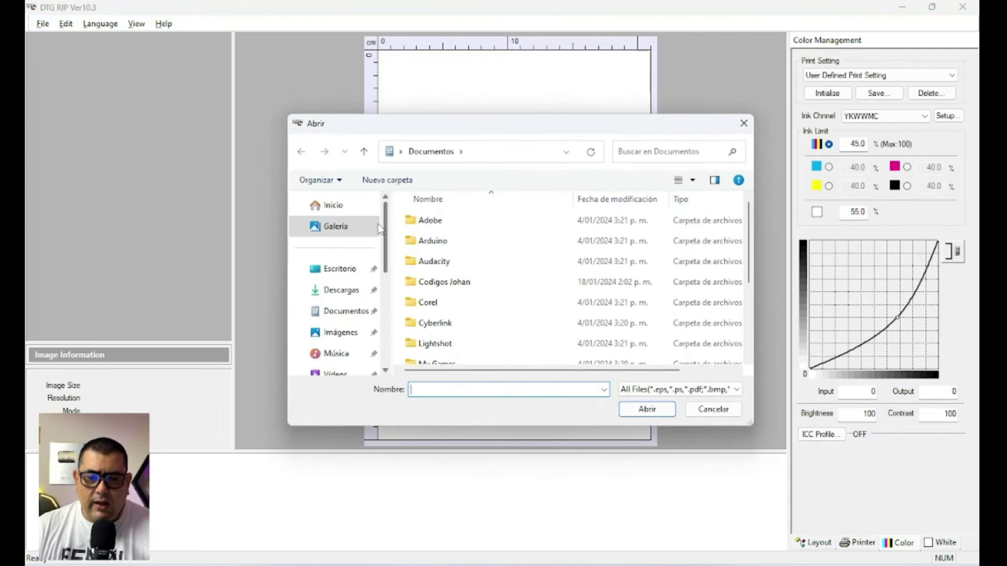
pyautogui.click(335, 268)
pyautogui.doubleClick(638, 245)
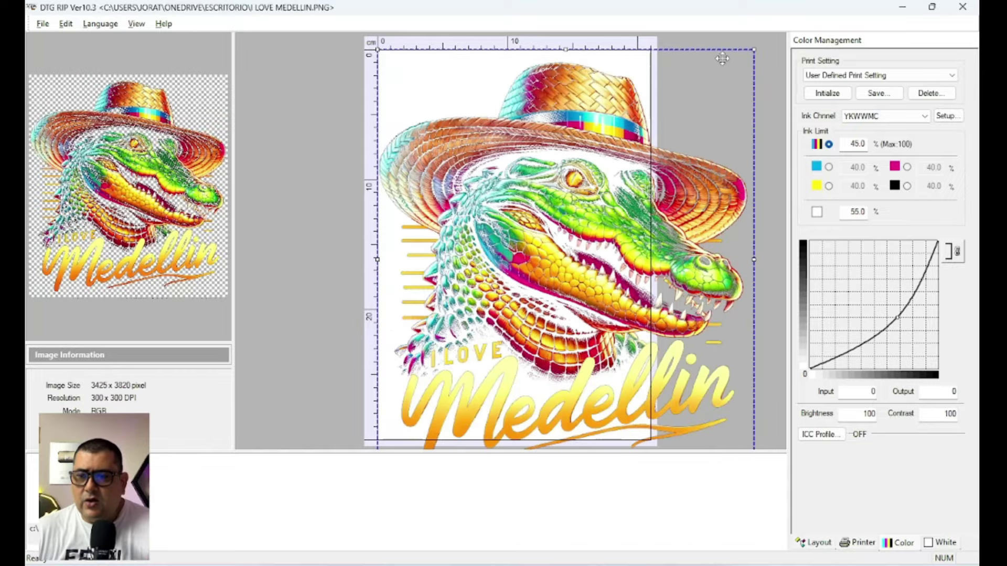
pyautogui.moveTo(753, 50); pyautogui.dragTo(580, 231)
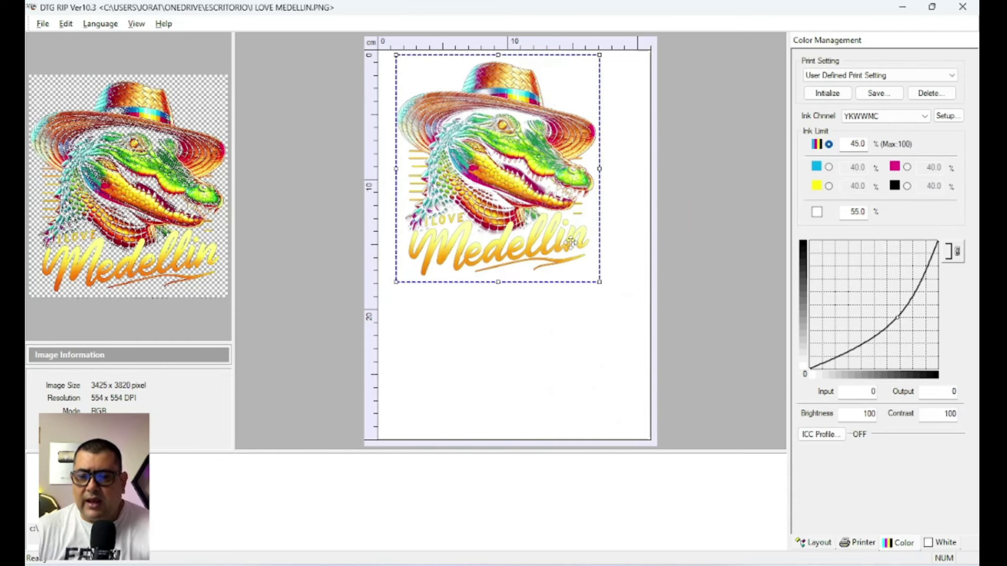
pyautogui.click(940, 543)
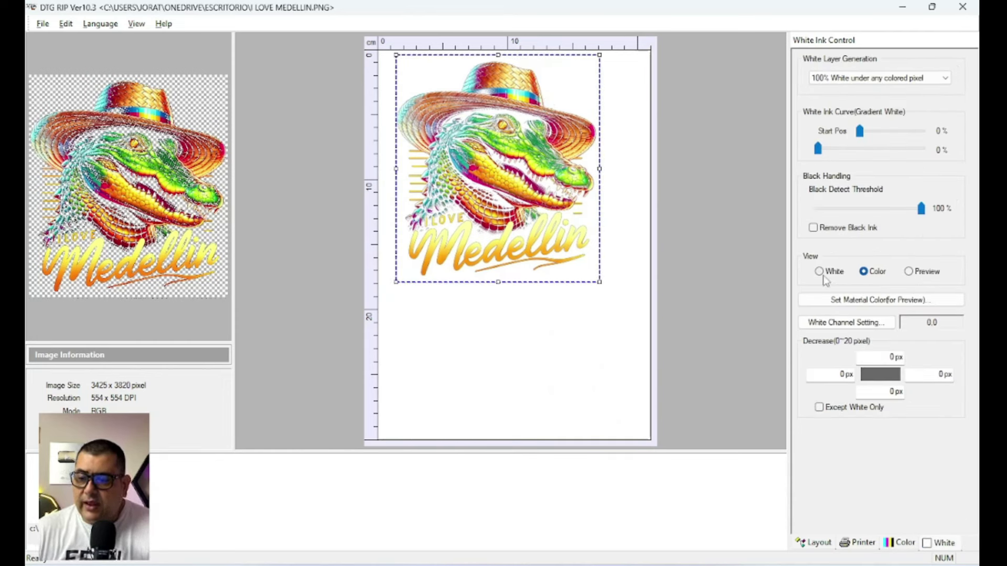
# Step: Preview the White ink layer and set the top, left, right and bottom Decrease values to 1 px
pyautogui.click(820, 272)
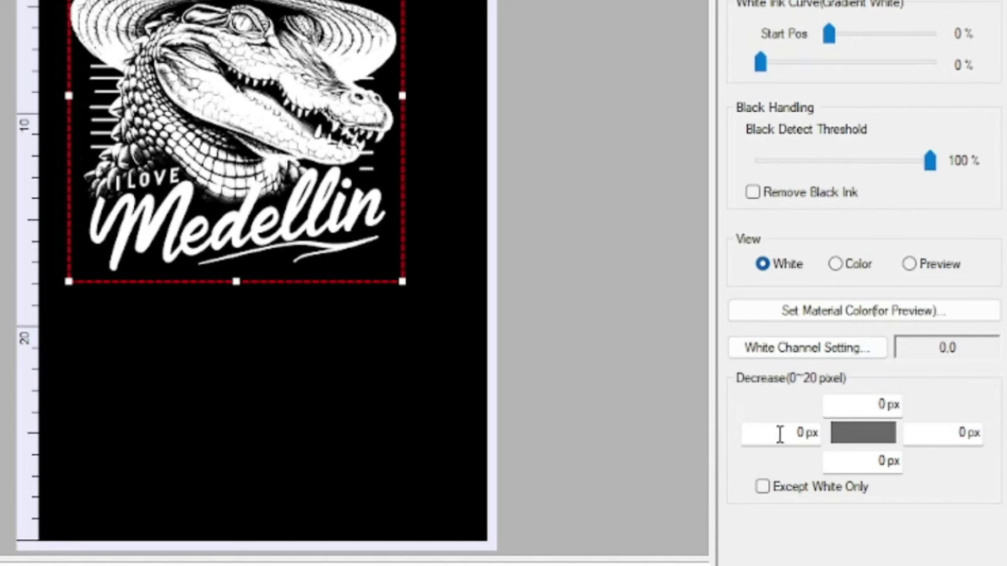
pyautogui.doubleClick(800, 433)
pyautogui.doubleClick(882, 404)
pyautogui.doubleClick(966, 434)
pyautogui.write('1')
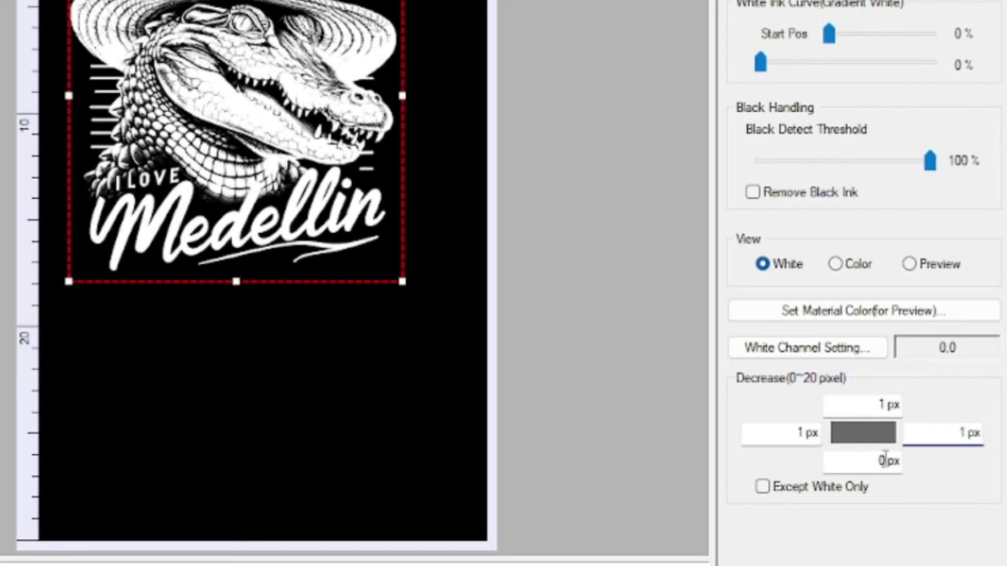
pyautogui.doubleClick(886, 460)
pyautogui.write('1')
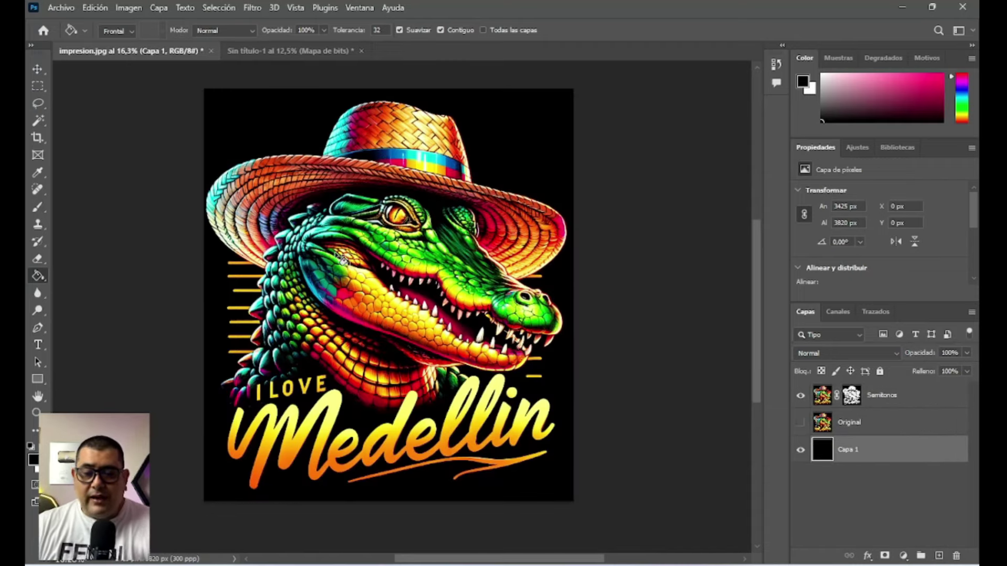
pyautogui.scroll(2, 246, 234)
pyautogui.scroll(2, 246, 233)
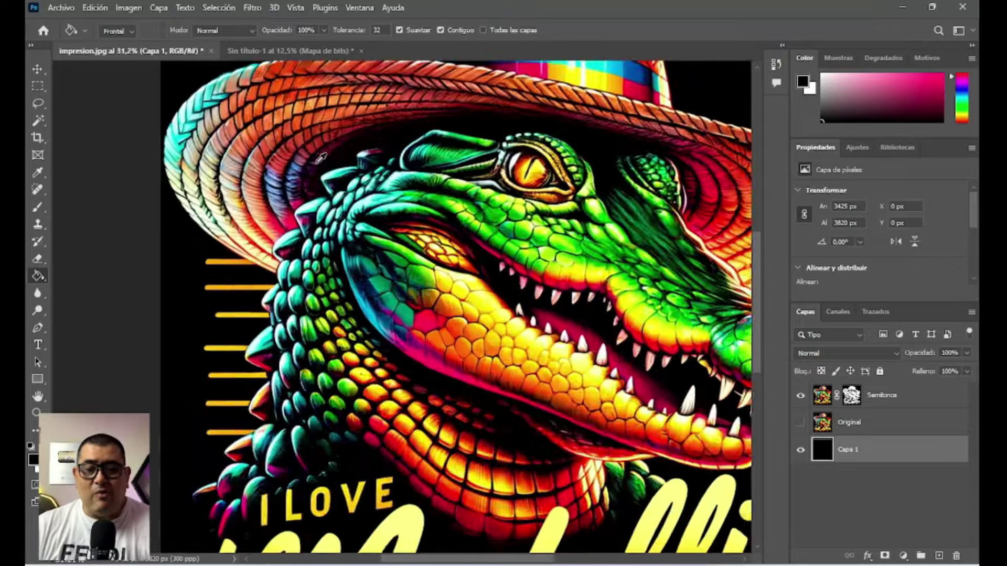
pyautogui.scroll(2, 246, 233)
pyautogui.scroll(-2, 323, 157)
pyautogui.scroll(-3, 324, 158)
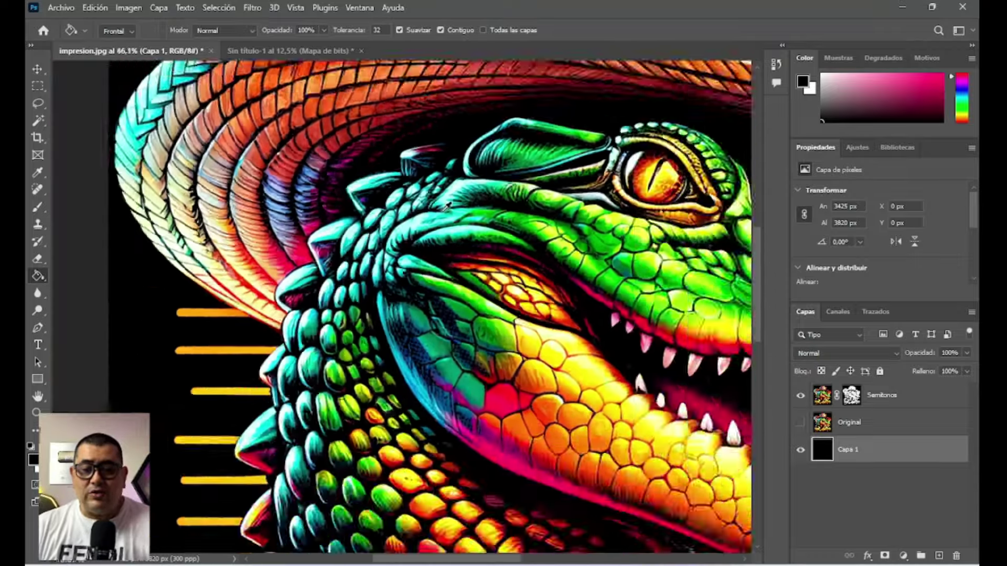
pyautogui.scroll(-3, 323, 157)
pyautogui.scroll(2, 521, 173)
pyautogui.scroll(2, 521, 173)
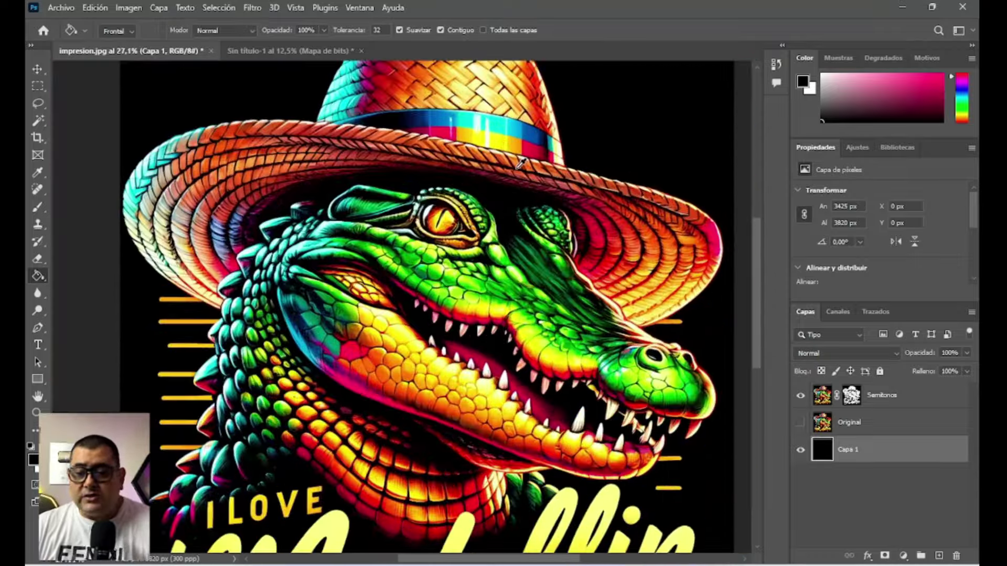